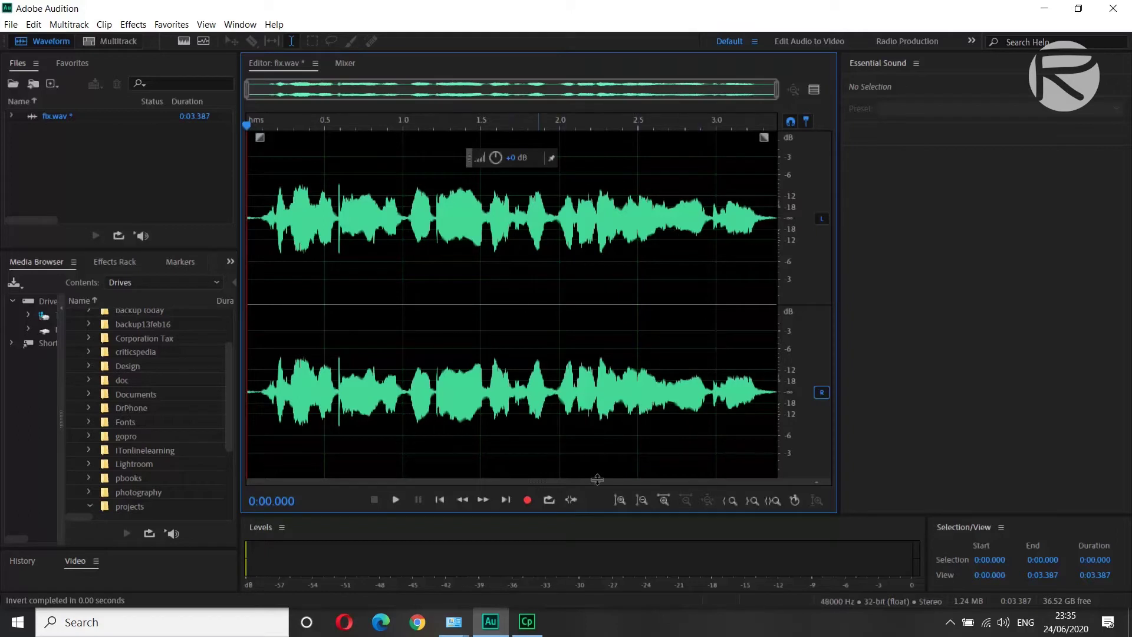
click(394, 501)
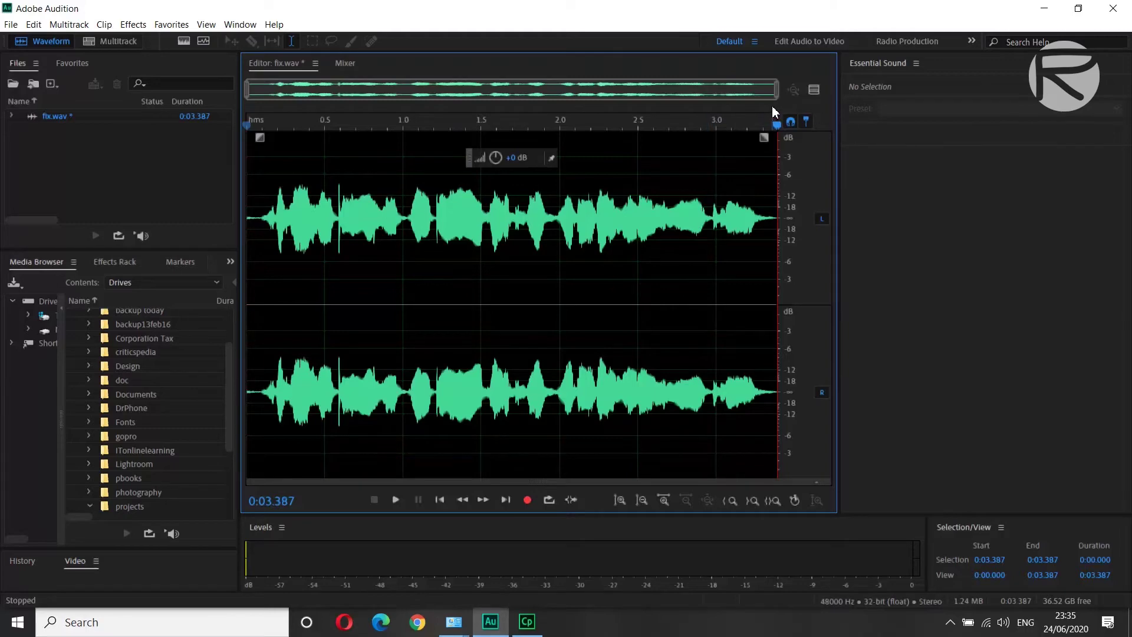
Step: Zoom the waveform to a few milliseconds around 1.05 s and set the playhead near 1.077 s
drag(777, 91, 589, 91)
drag(246, 92, 409, 91)
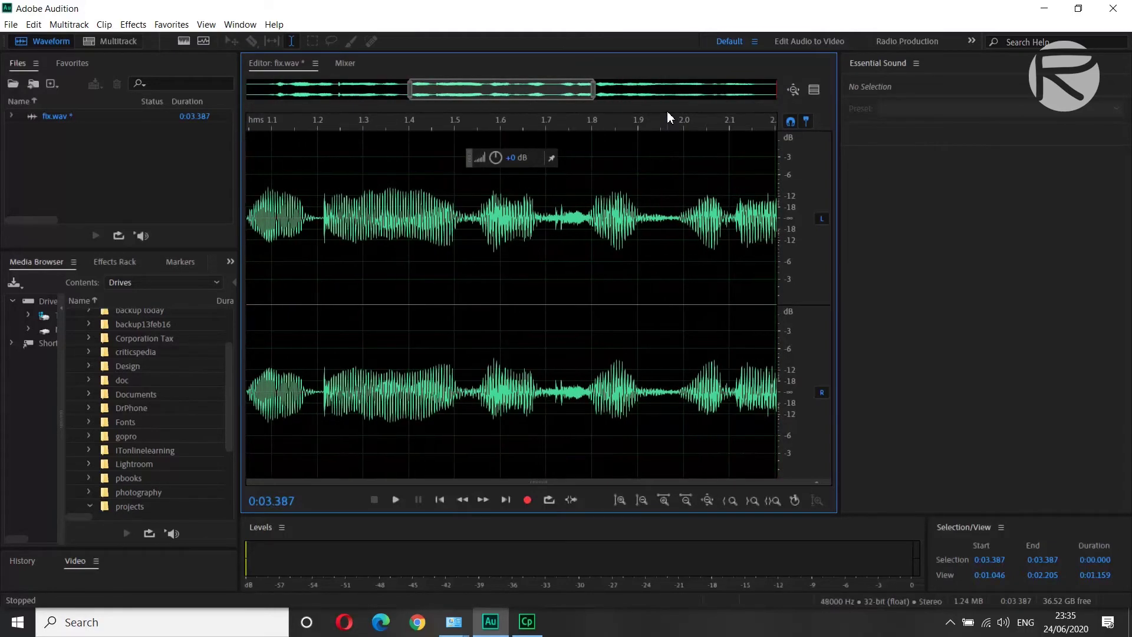
drag(593, 90, 417, 90)
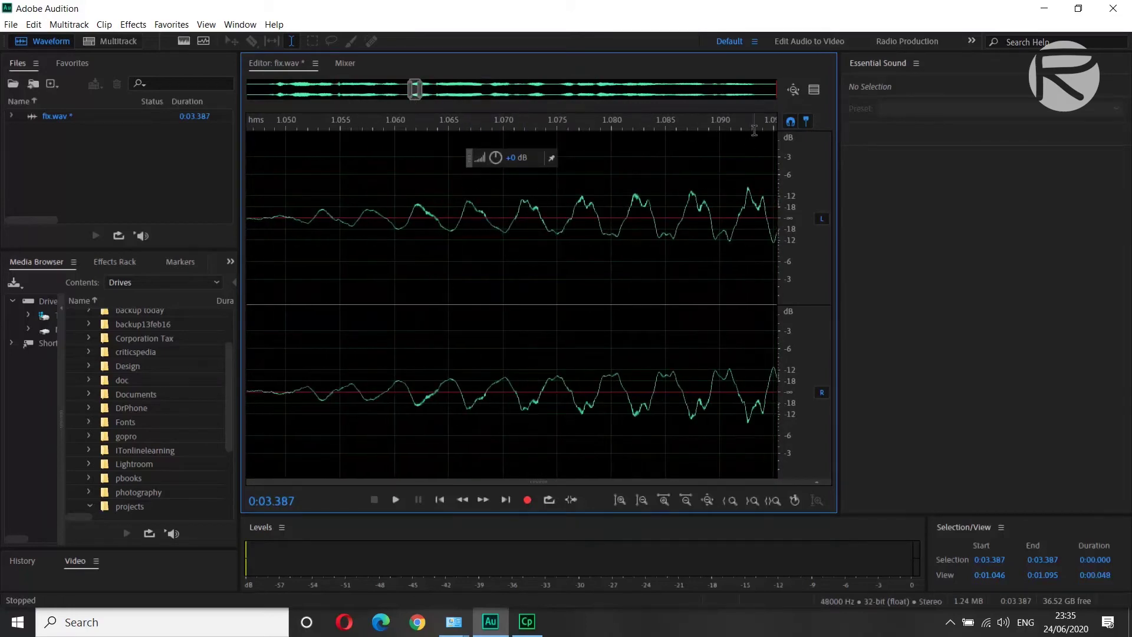
drag(754, 130, 587, 123)
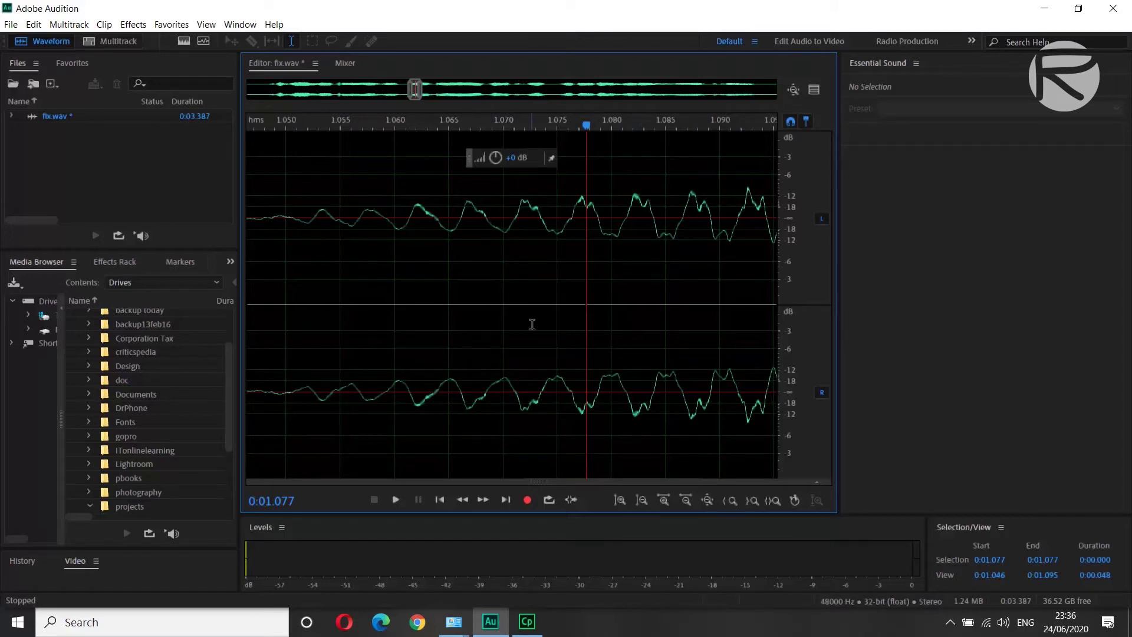
Step: Convert the clip to a 44100 Hz mono sample type via Edit > Convert Sample Type
click(33, 26)
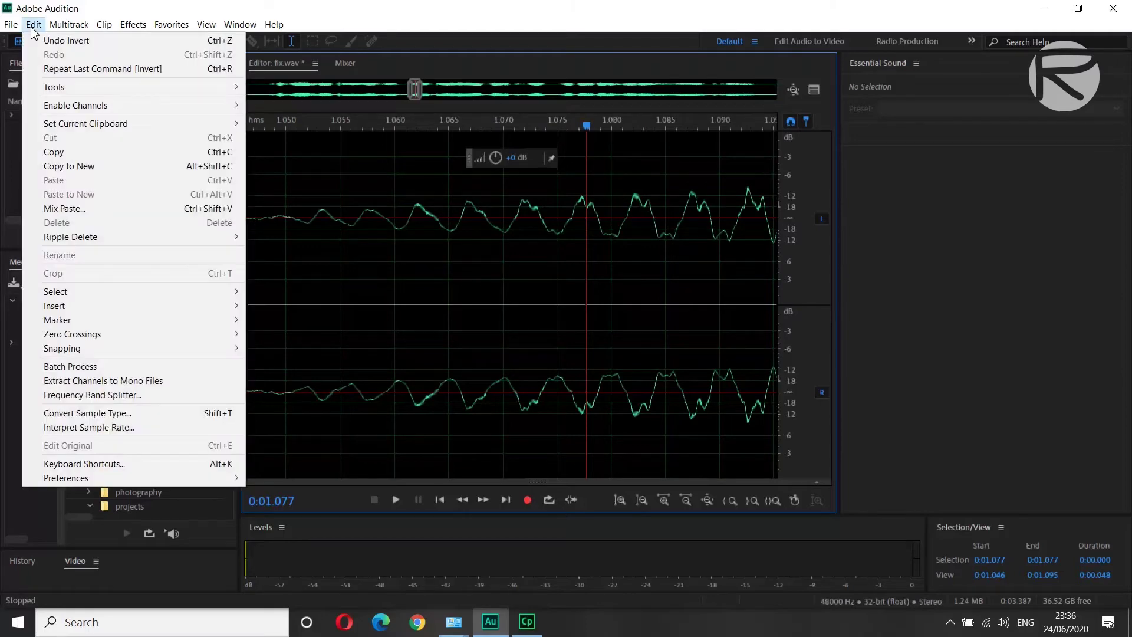
click(73, 415)
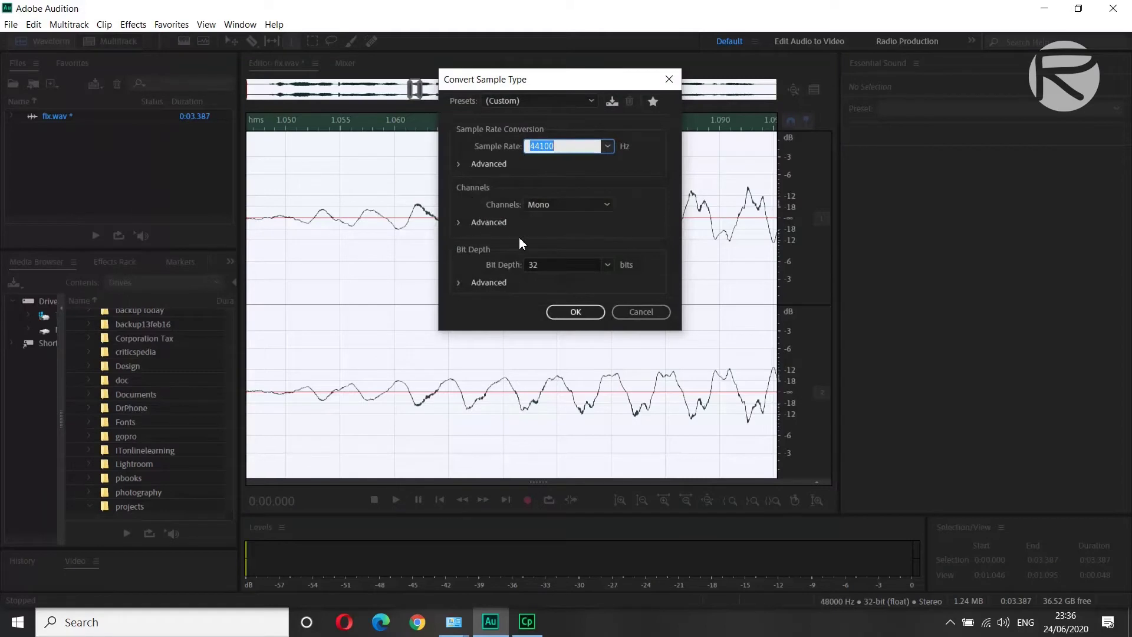
click(567, 206)
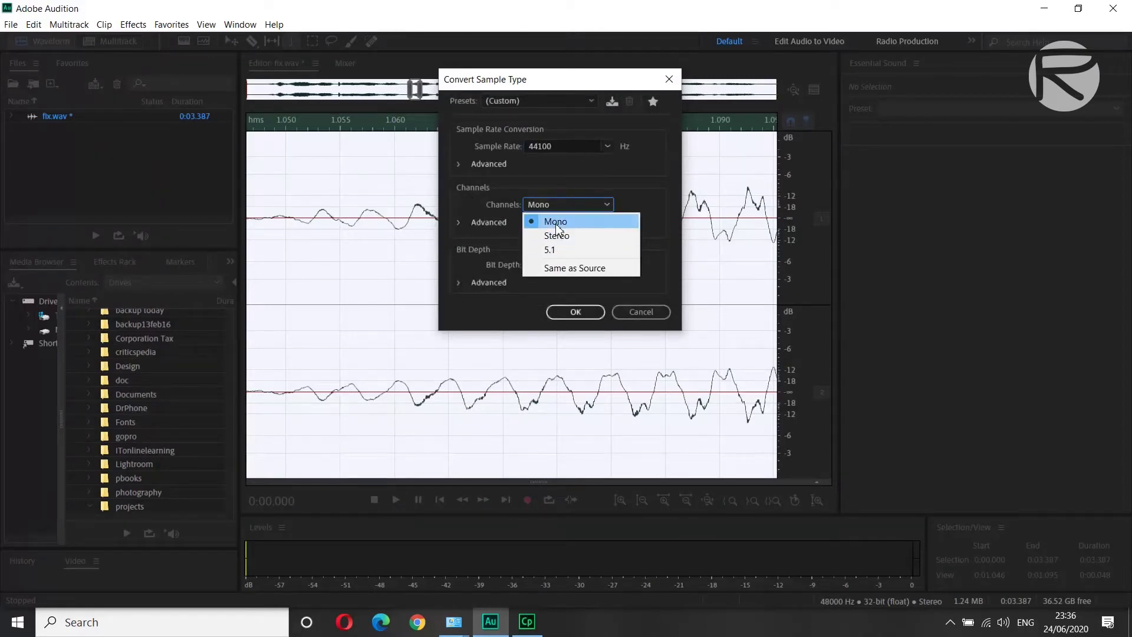
click(556, 223)
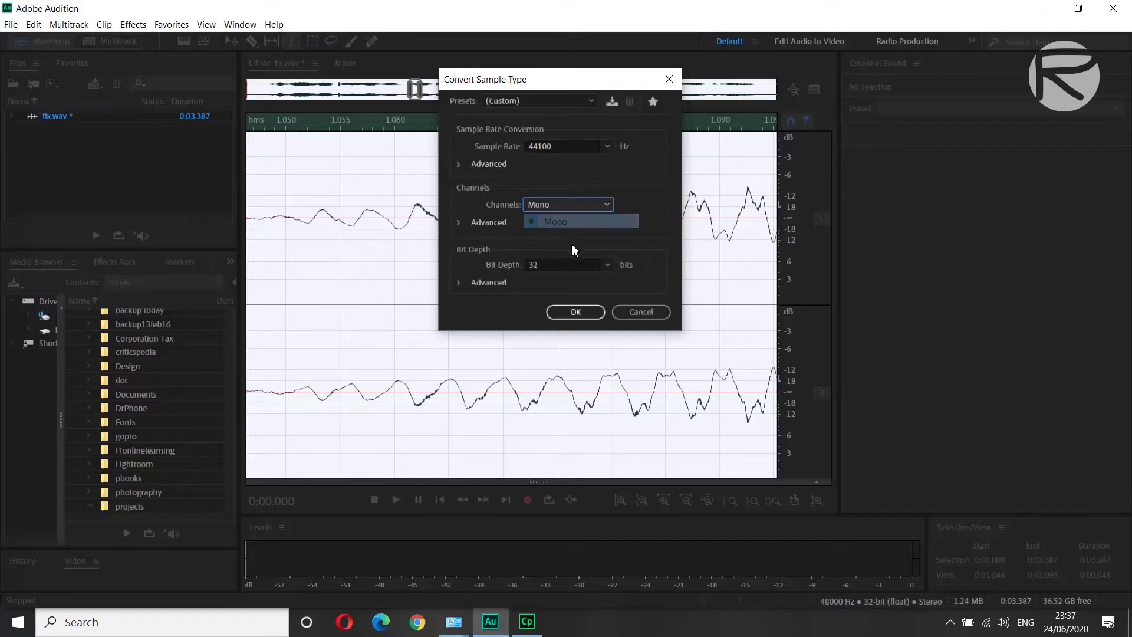
click(576, 312)
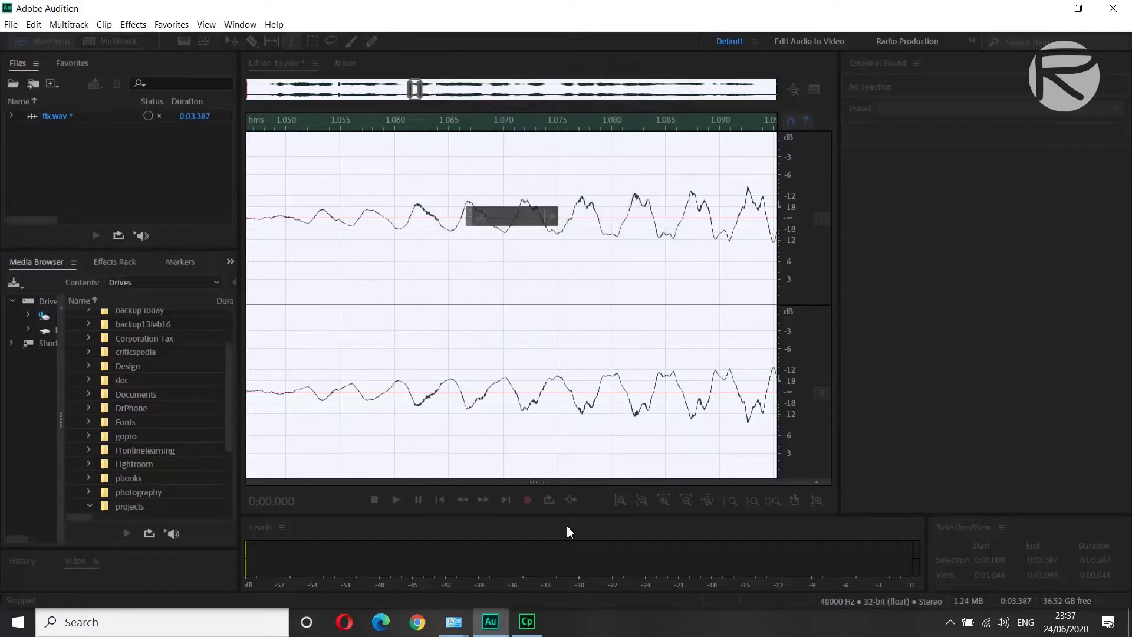
Step: Zoom out to the whole clip, play the cancelled mono result from the start, then undo it
click(427, 271)
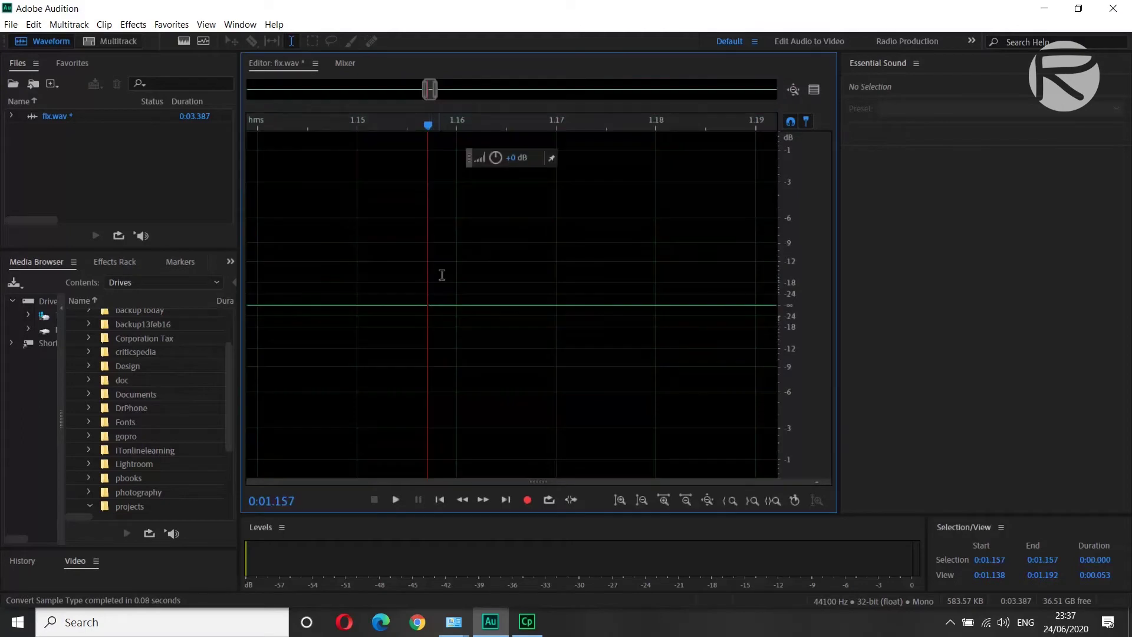
drag(428, 124, 242, 124)
drag(417, 89, 247, 90)
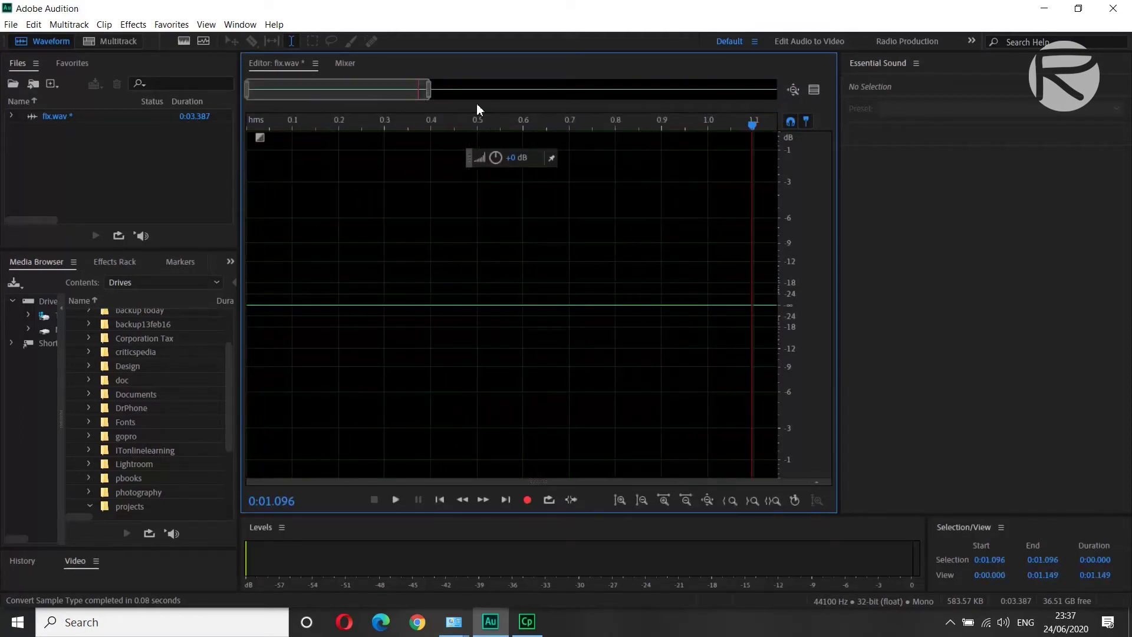
drag(423, 88, 777, 90)
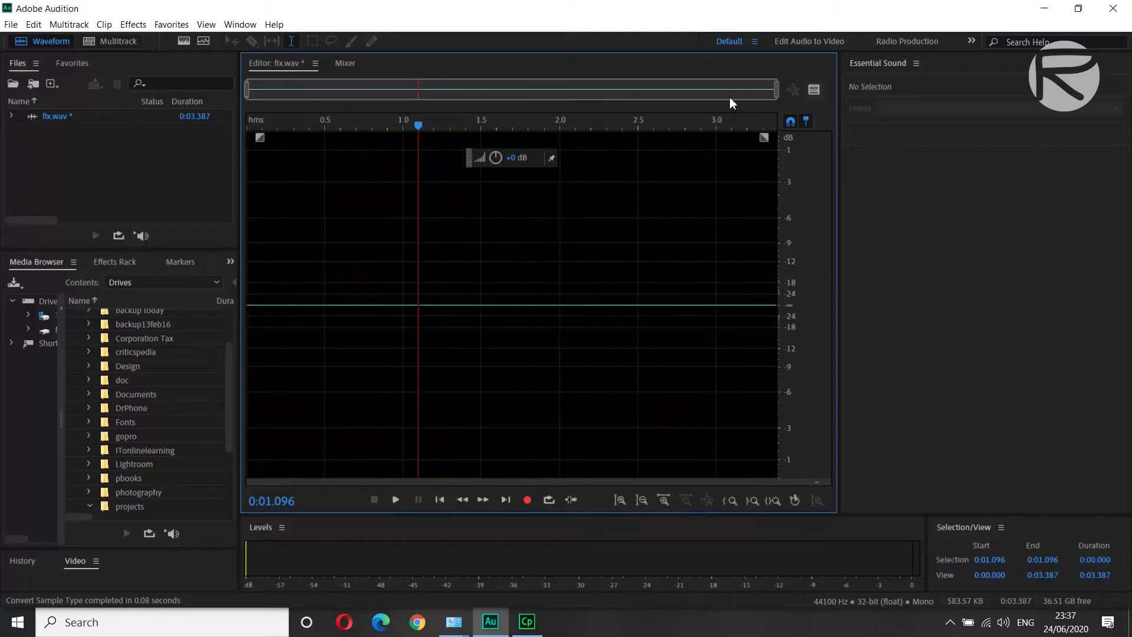
drag(424, 124, 245, 124)
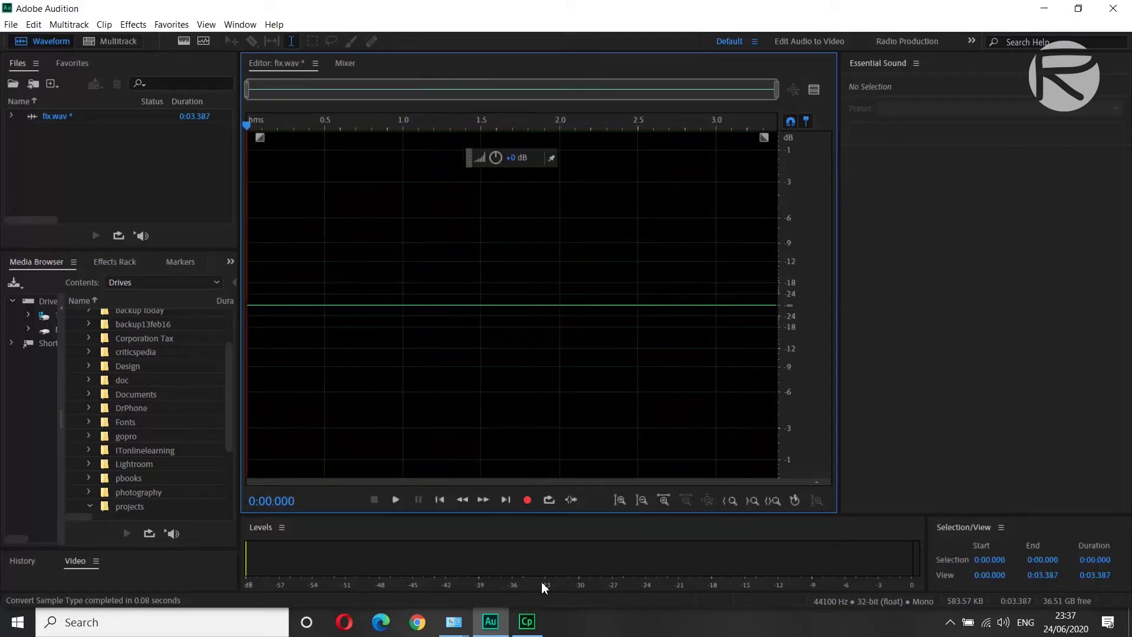
key(space)
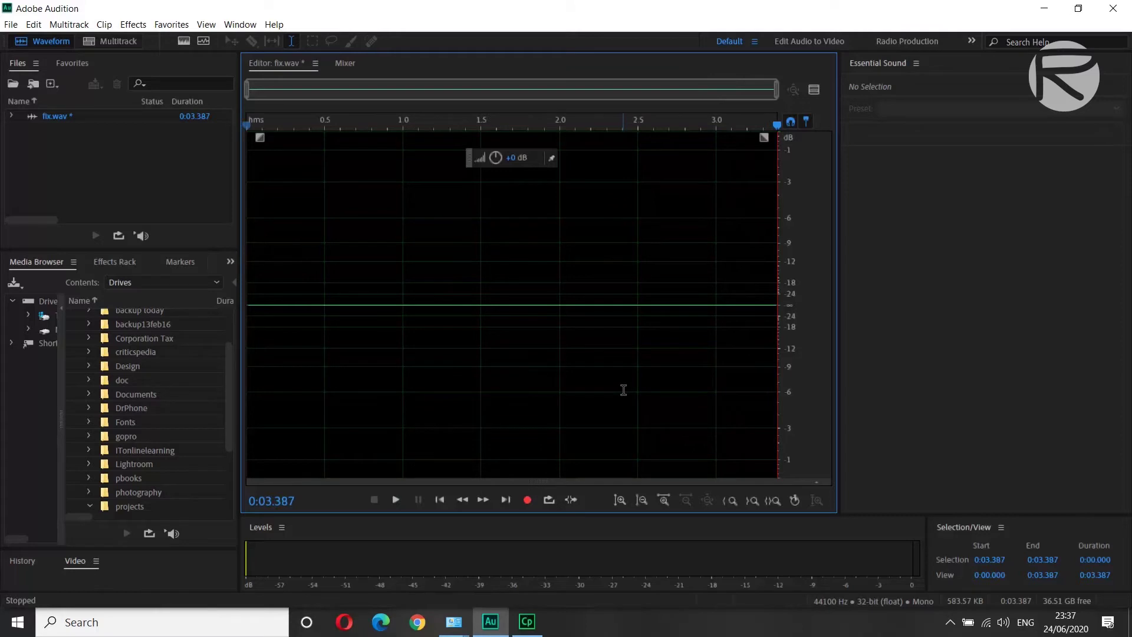
key(ctrl+z)
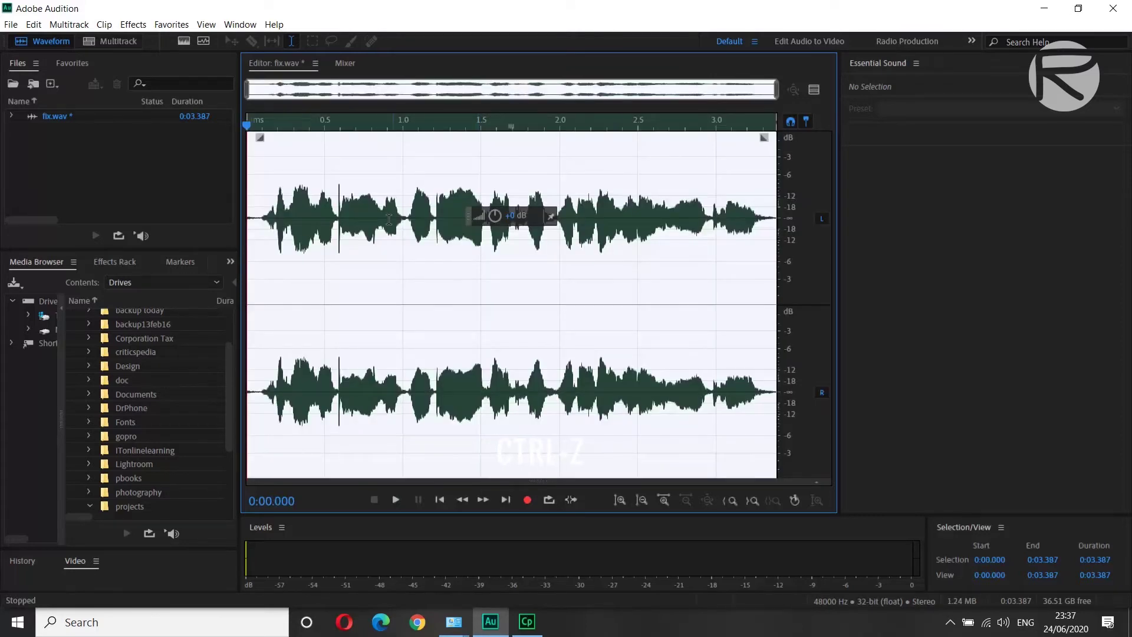
Step: Undo back to the 48000 Hz stereo clip and zoom in to milliseconds near 0.487 s
click(311, 217)
key(ctrl+z)
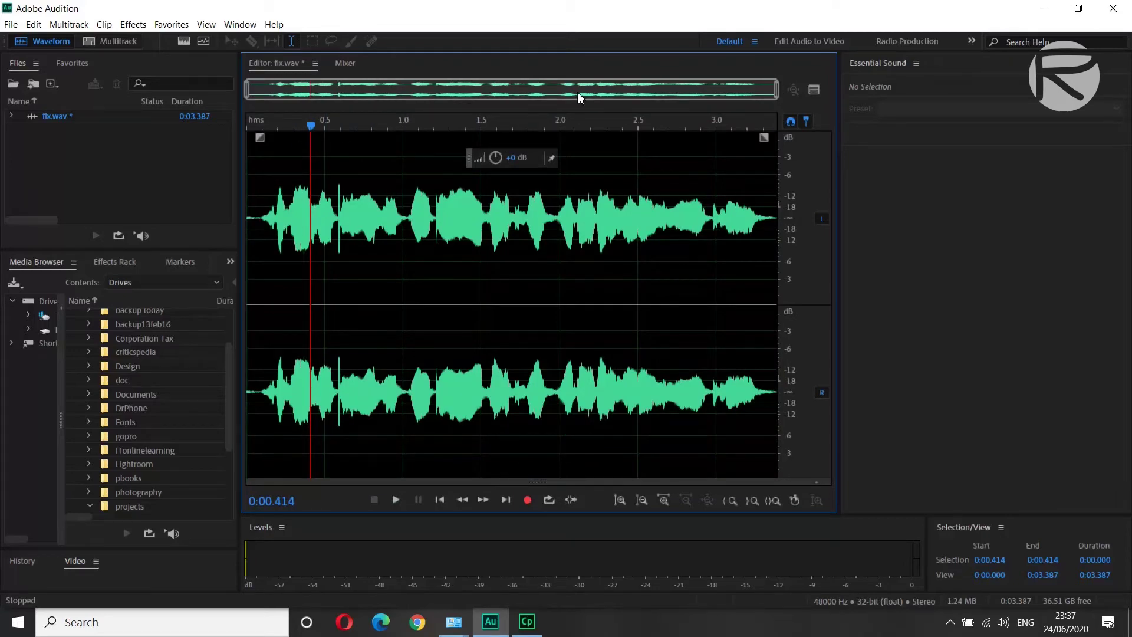
drag(776, 90, 397, 106)
drag(246, 99, 310, 111)
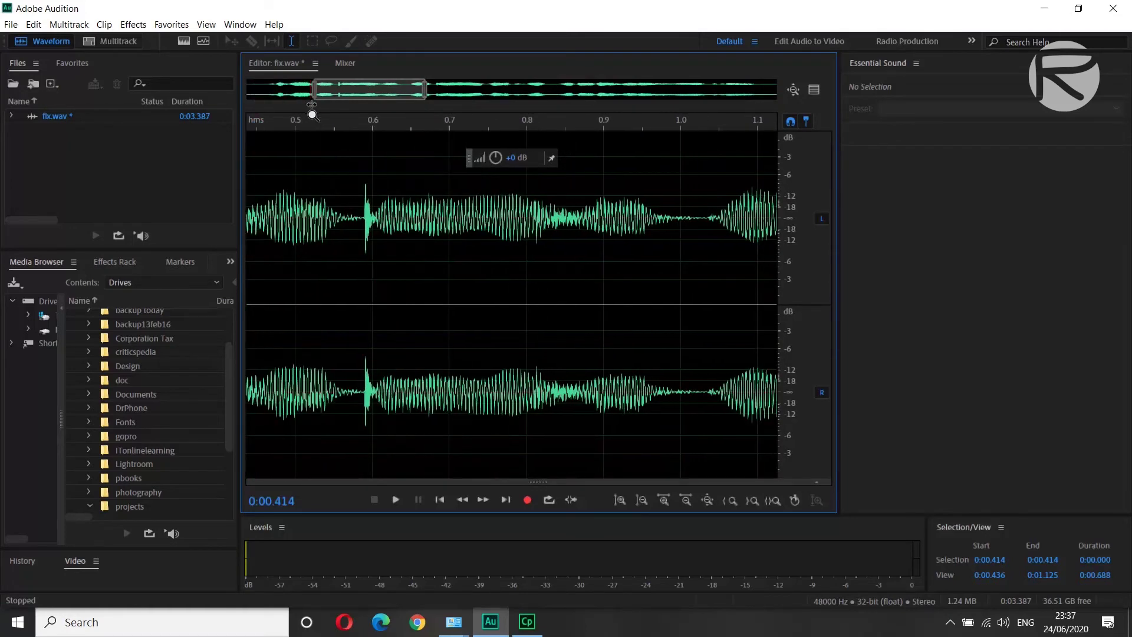
drag(427, 91, 323, 89)
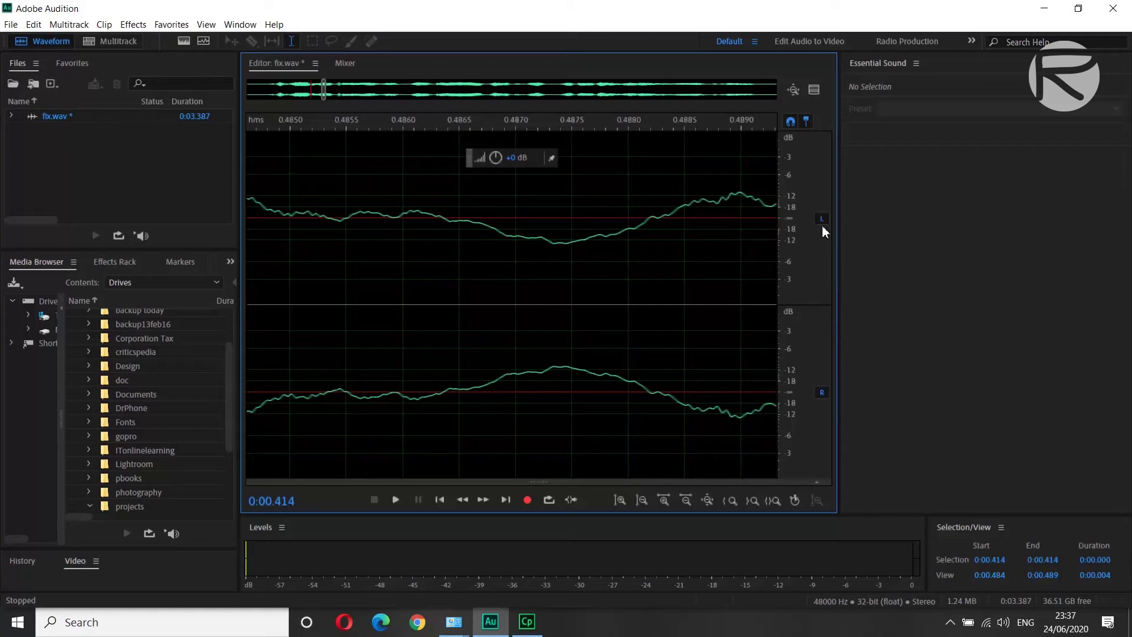
Step: Delete all of the right channel's audio, leaving it silent
click(657, 369)
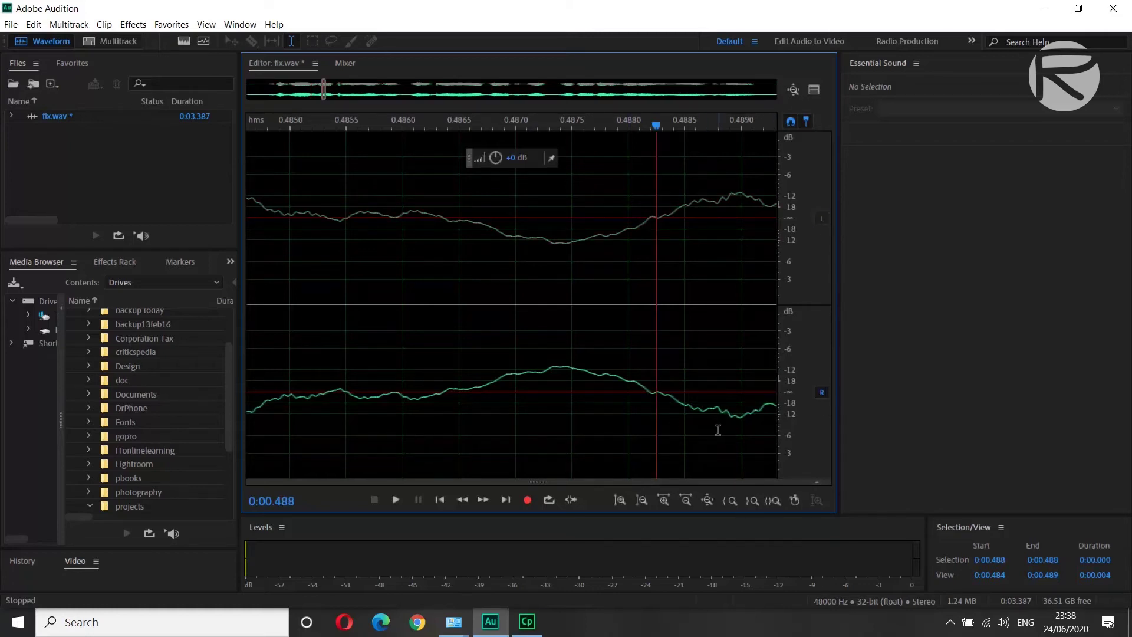
key(ctrl+a)
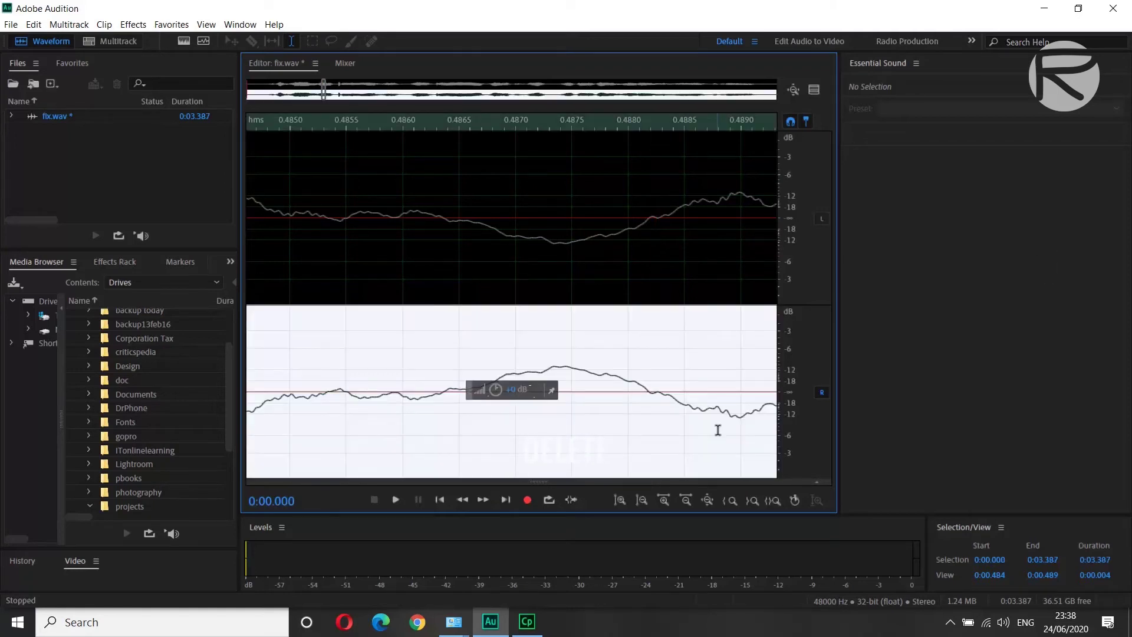
key(Delete)
click(614, 401)
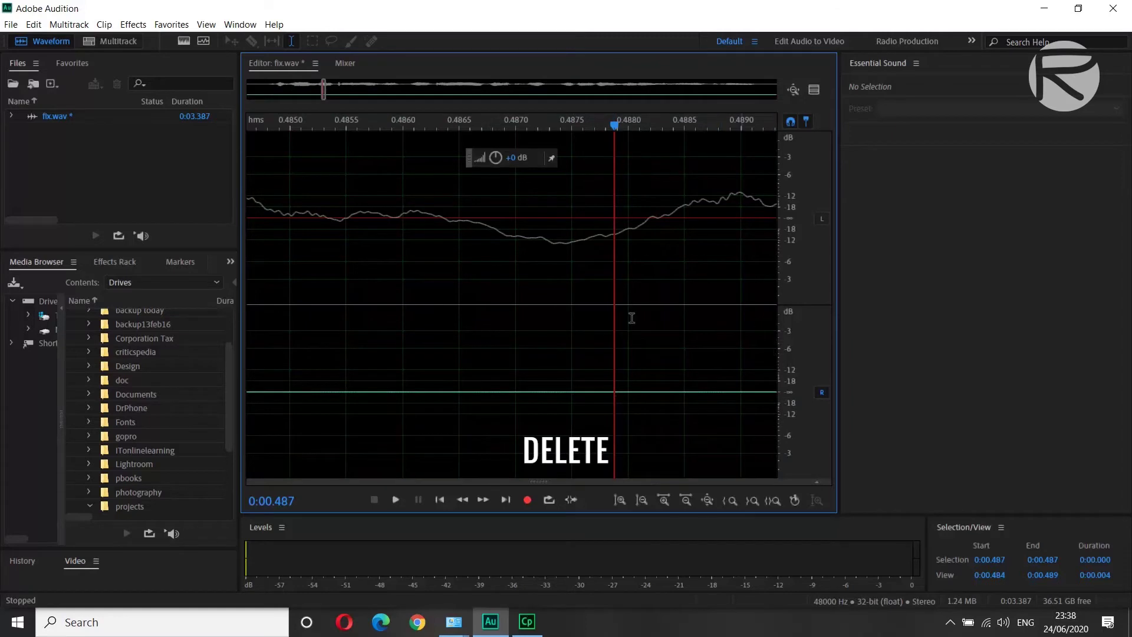
drag(615, 125, 194, 146)
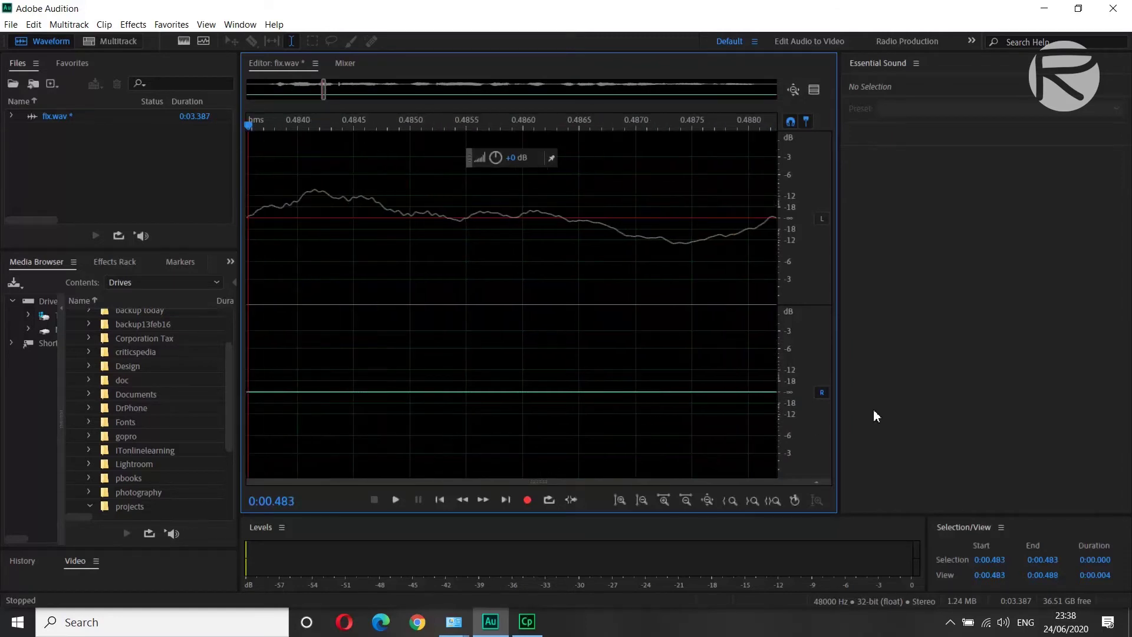
Step: Re-enable the left channel and zoom out to show the whole clip
click(822, 392)
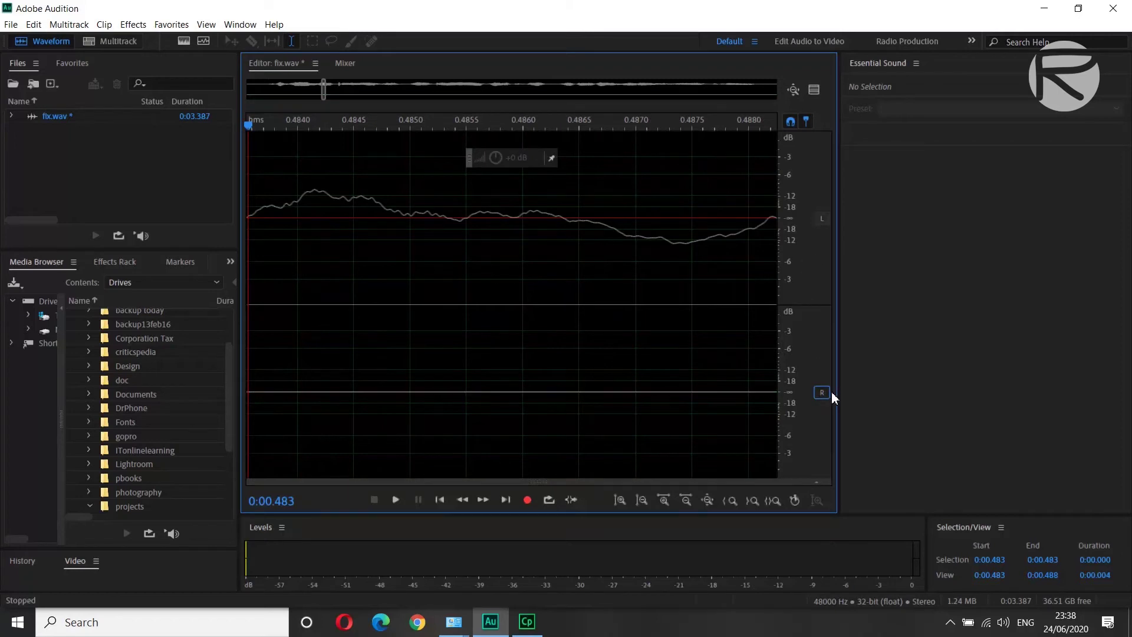
click(822, 219)
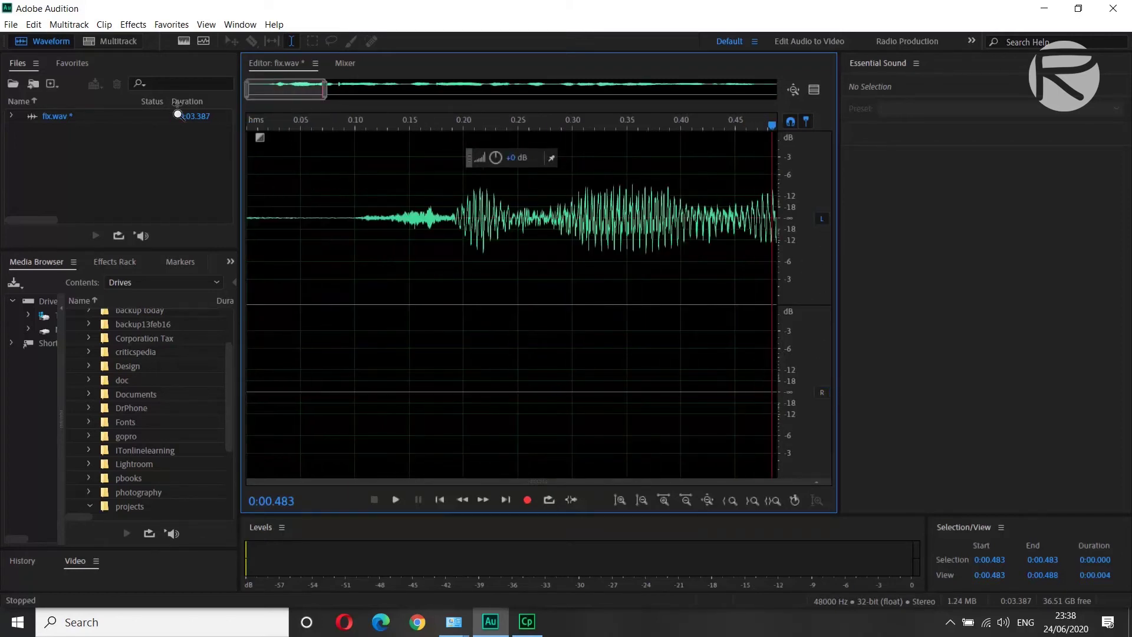
drag(322, 86, 248, 86)
drag(327, 88, 892, 93)
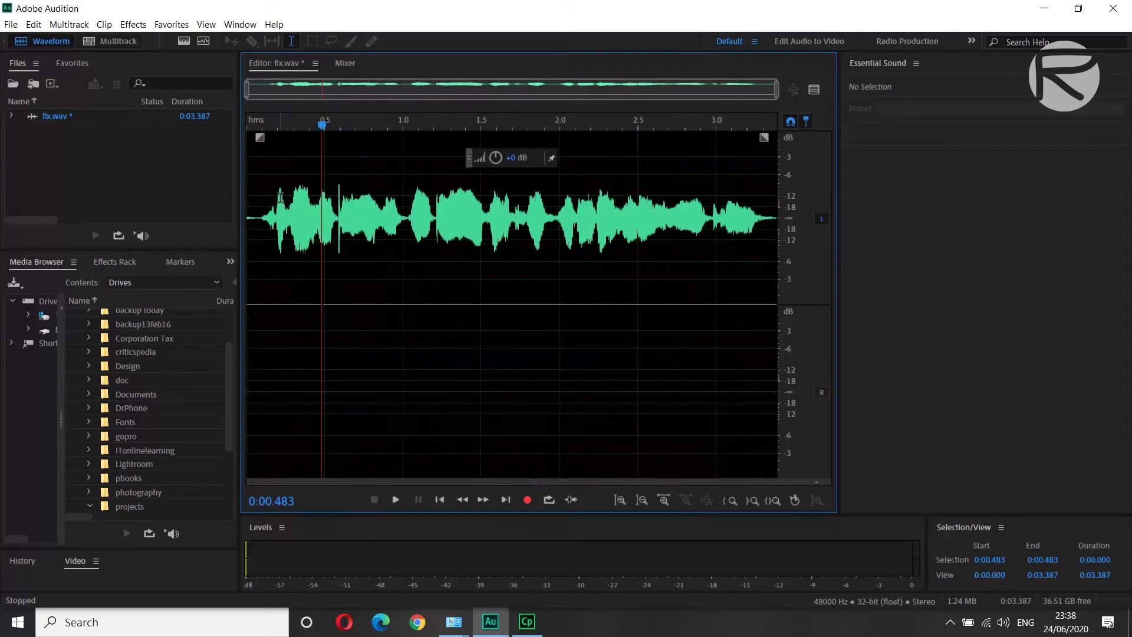
Step: Copy the whole left channel and paste it at the very start of the right channel
key(ctrl+a)
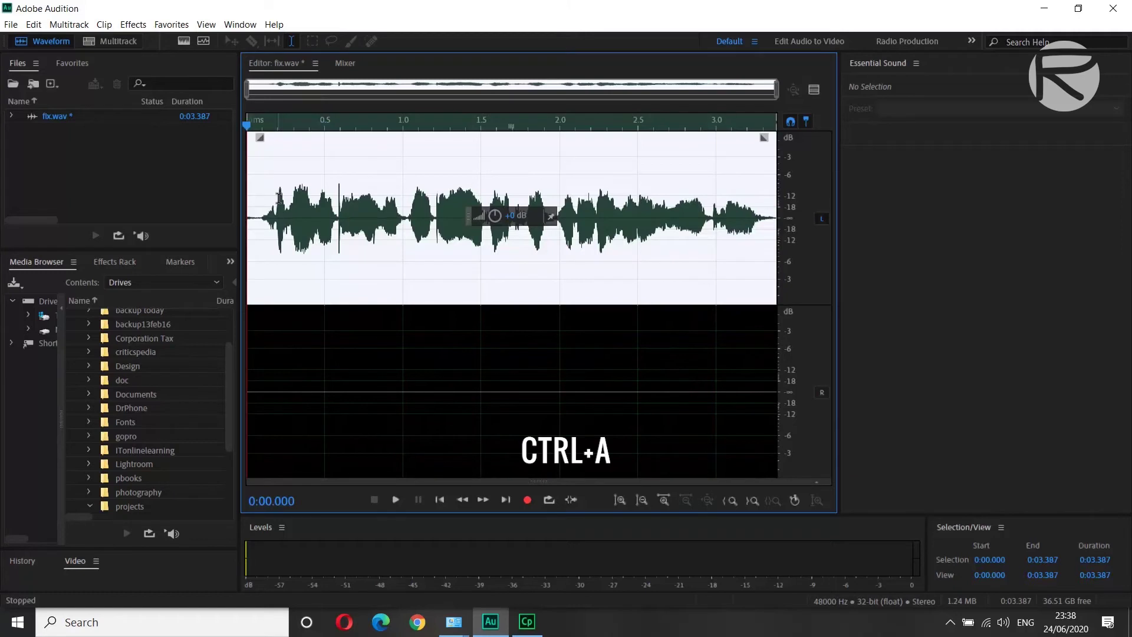
key(ctrl+c)
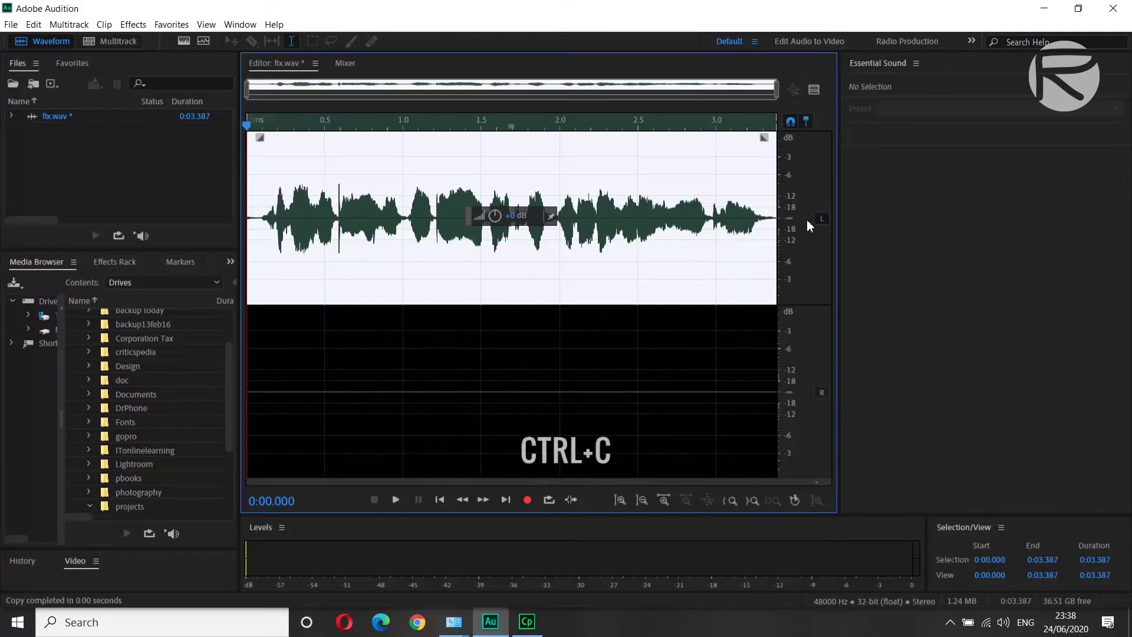
click(821, 220)
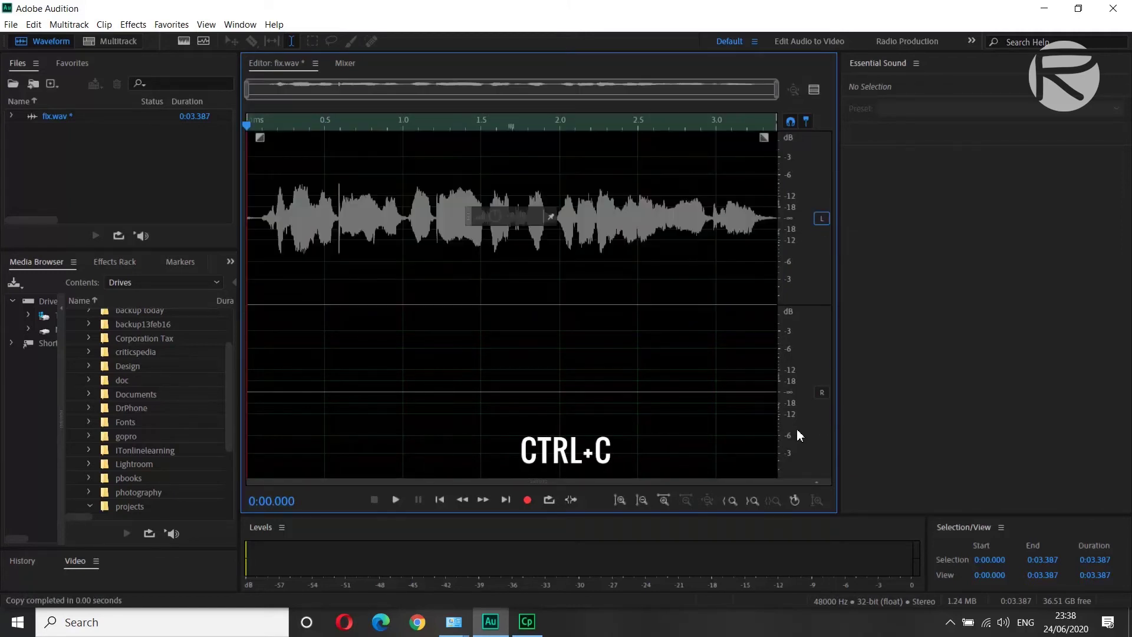
click(823, 394)
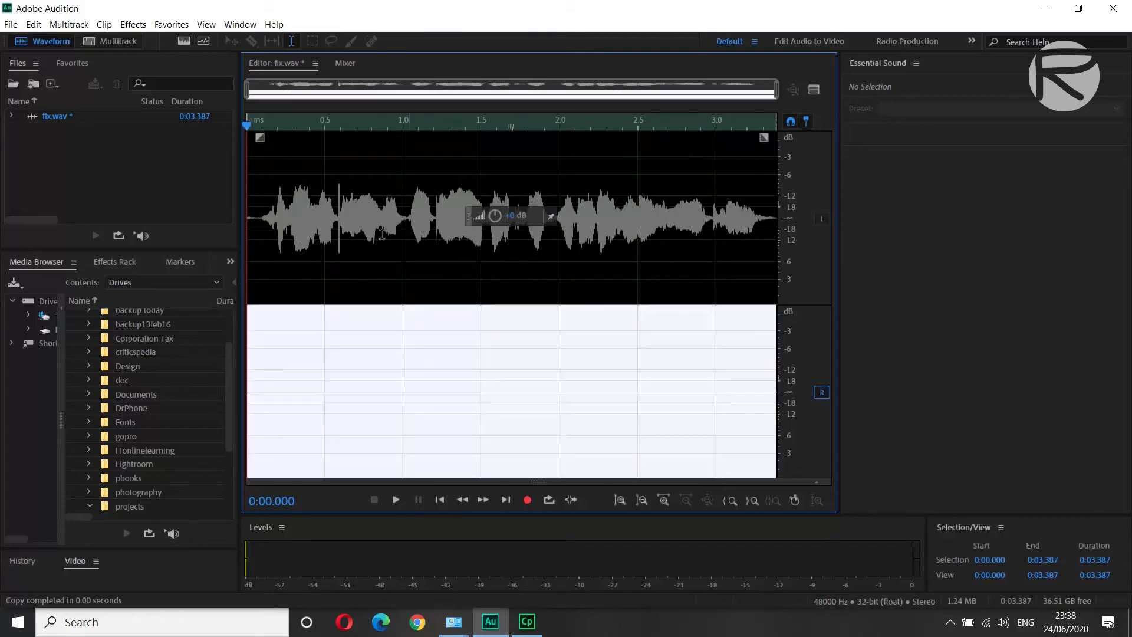
click(255, 390)
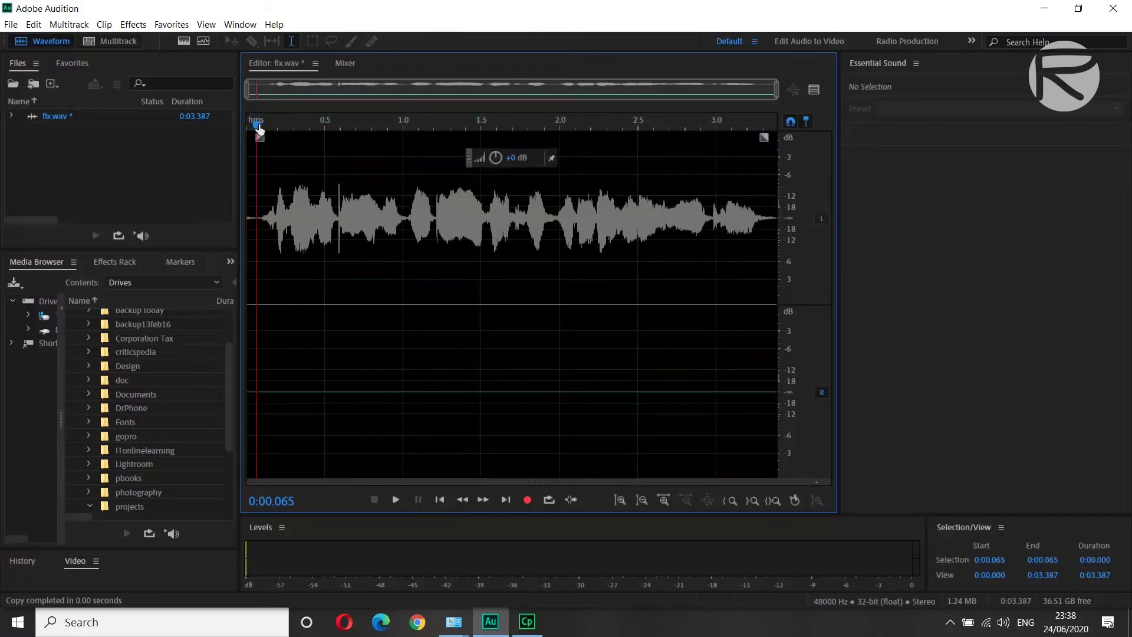
drag(257, 124, 246, 123)
key(ctrl+v)
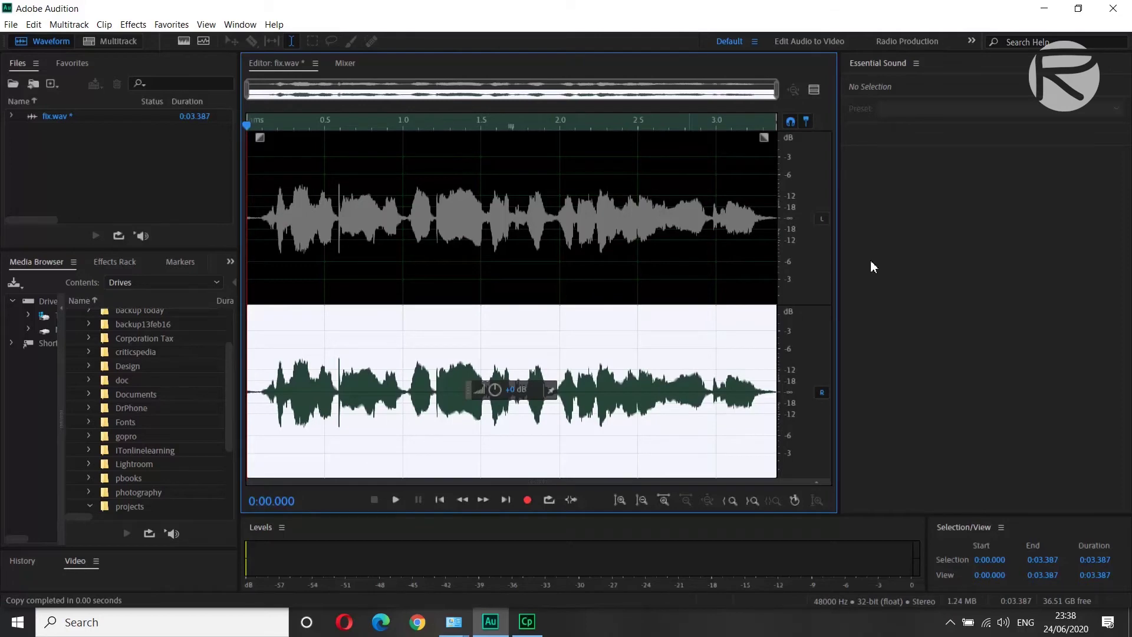
Step: Zoom far in to compare the two channels wave by wave, then zoom back out
drag(773, 90, 413, 93)
drag(248, 92, 415, 91)
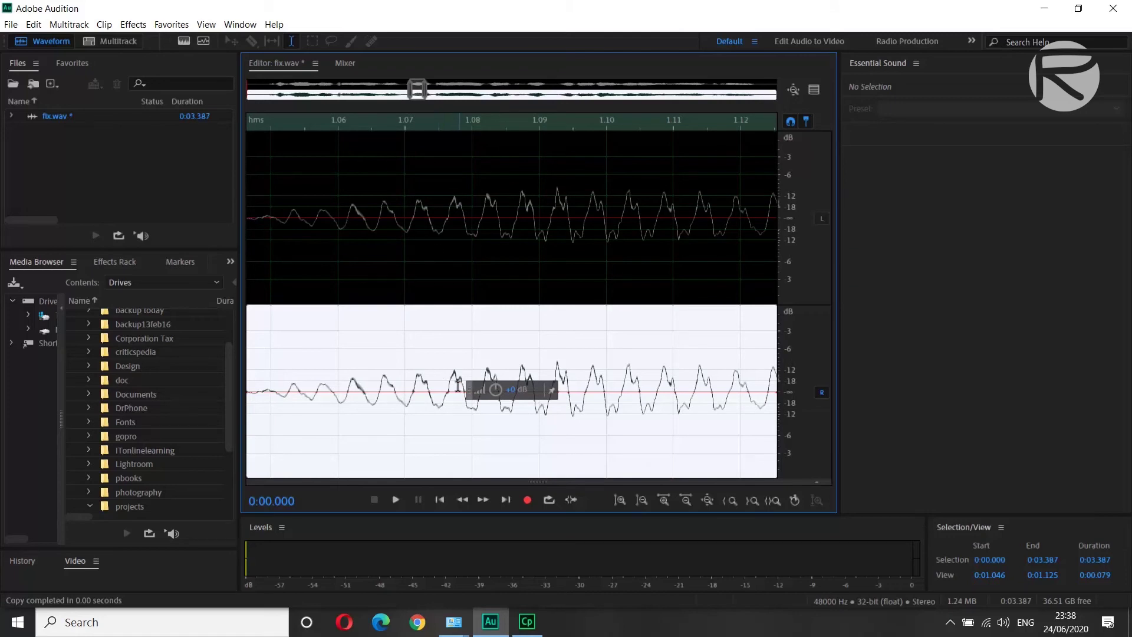
drag(405, 94, 776, 99)
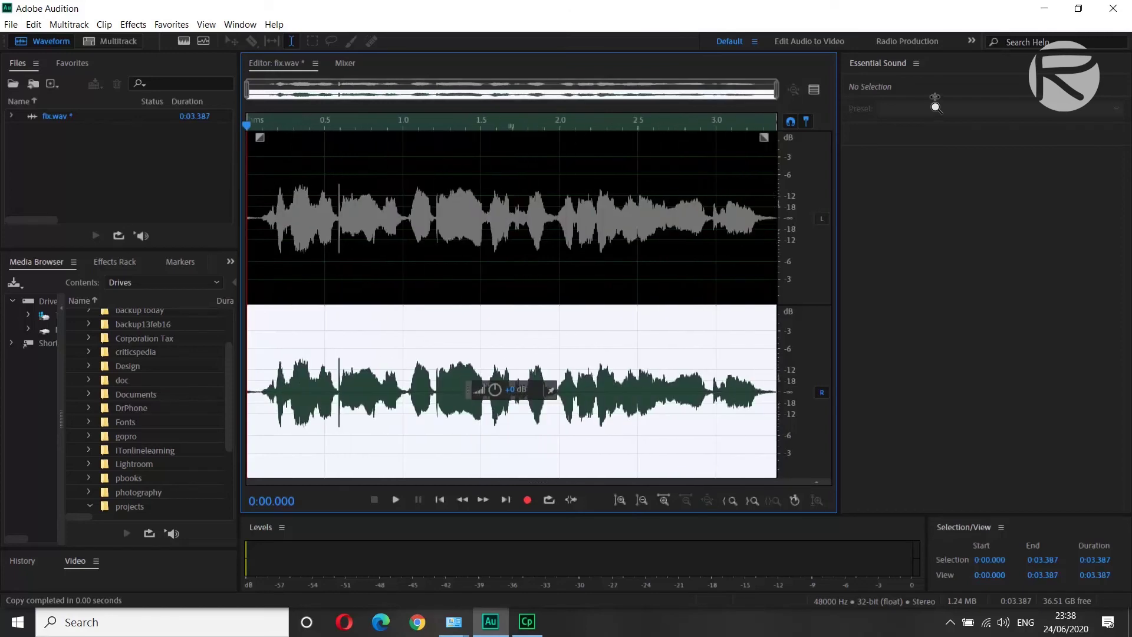
Step: Re-enable the left channel and play the clip from the start
key(space)
key(space)
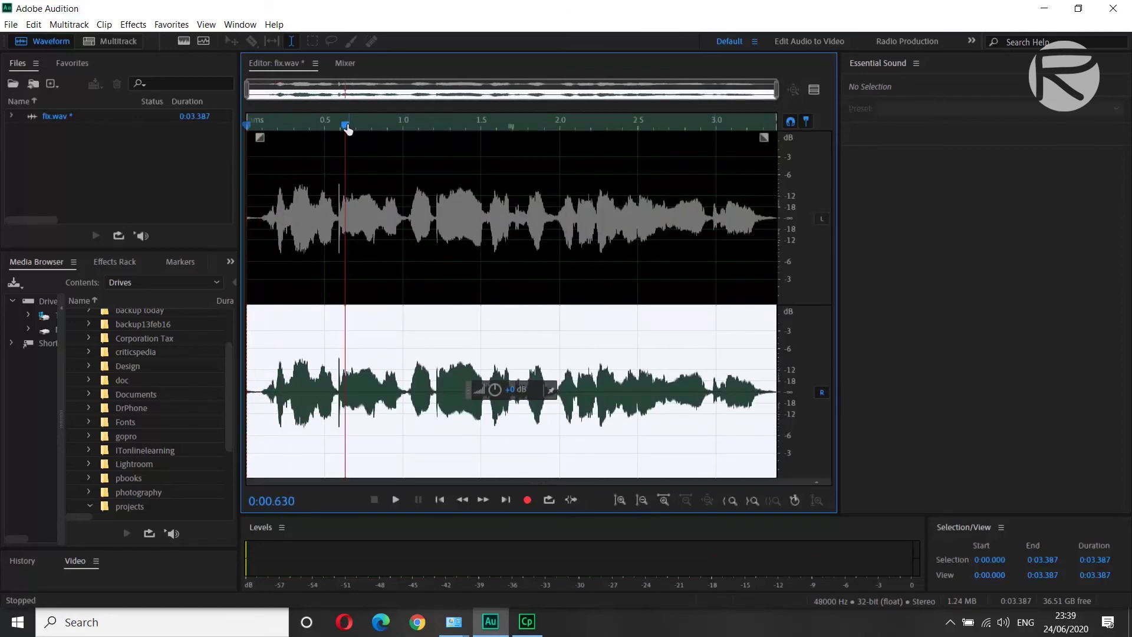
key(Home)
click(822, 219)
key(space)
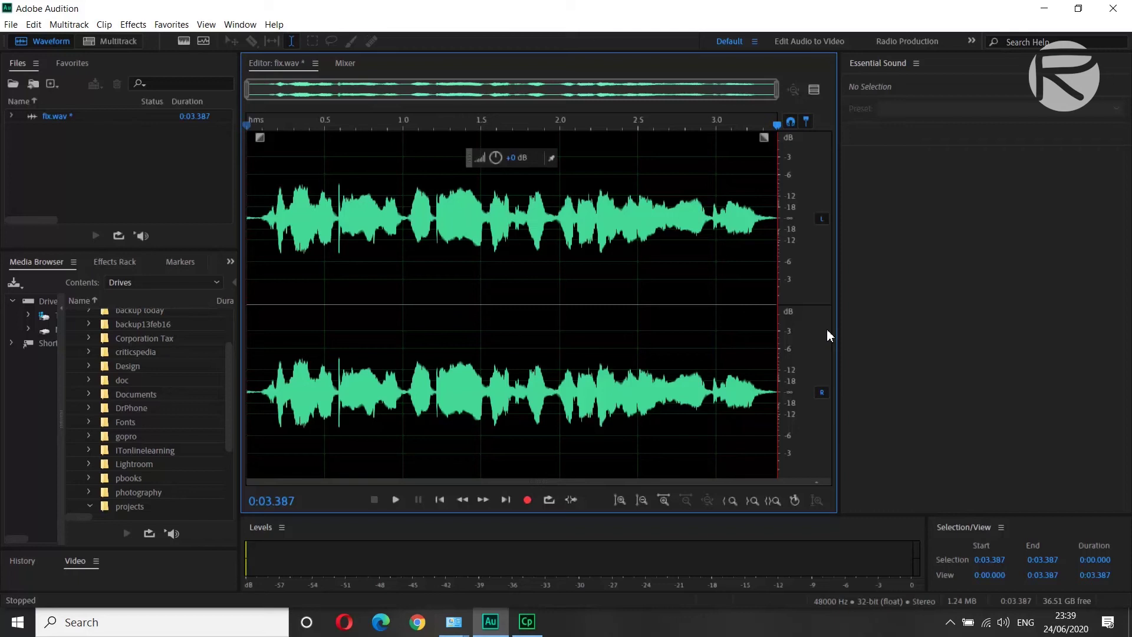
Step: Undo the left-to-right channel copy and zoom far in around 0.36–0.42 s
click(426, 405)
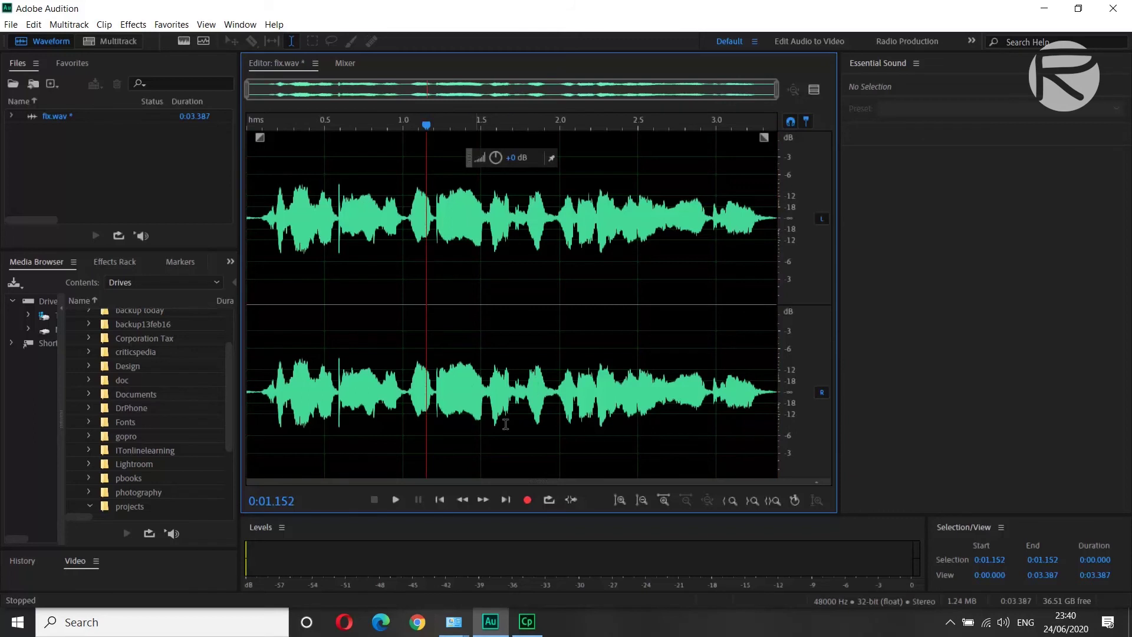
key(ctrl+z)
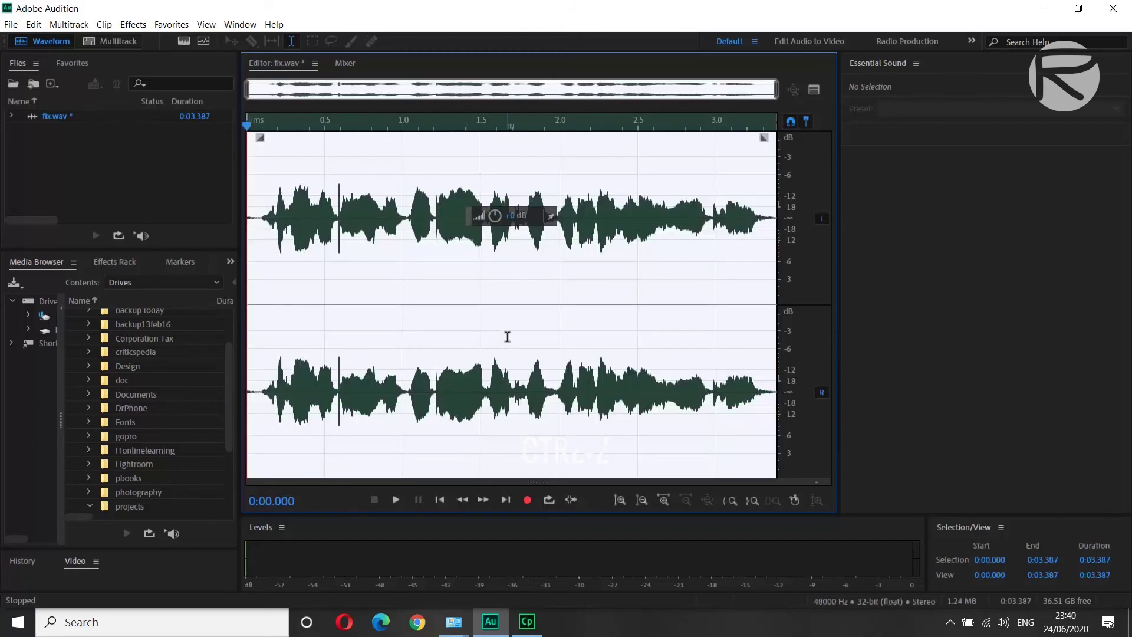
click(507, 337)
drag(248, 92, 300, 95)
drag(786, 92, 316, 92)
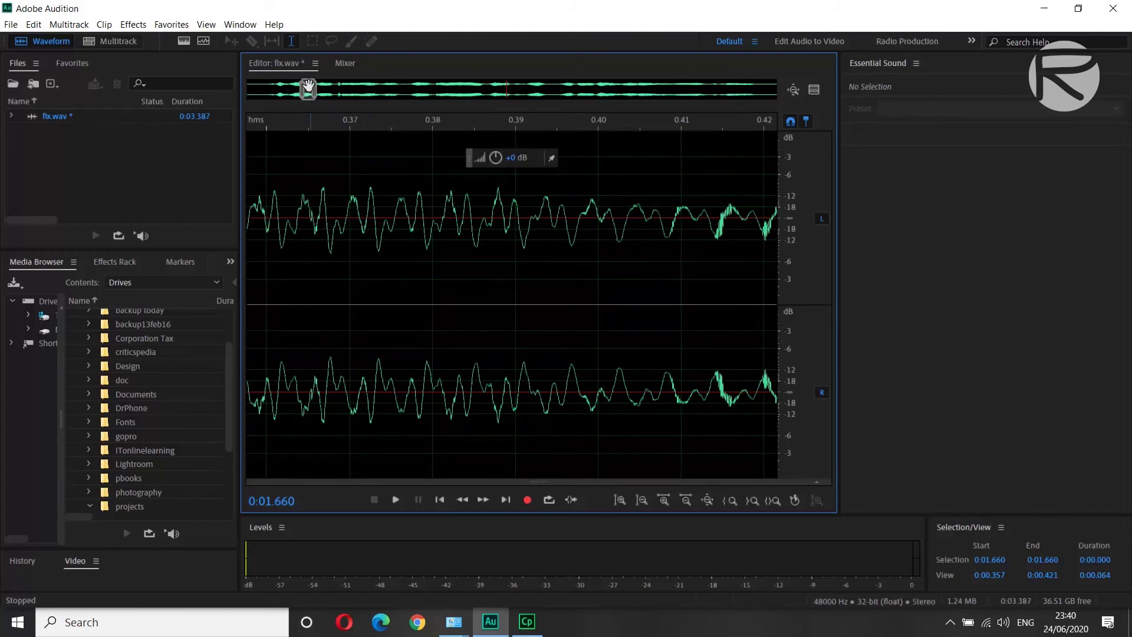
Step: Widen the view to about 0–0.387 s, disable the left channel, and select the whole right channel
scroll(308, 88, down, 5)
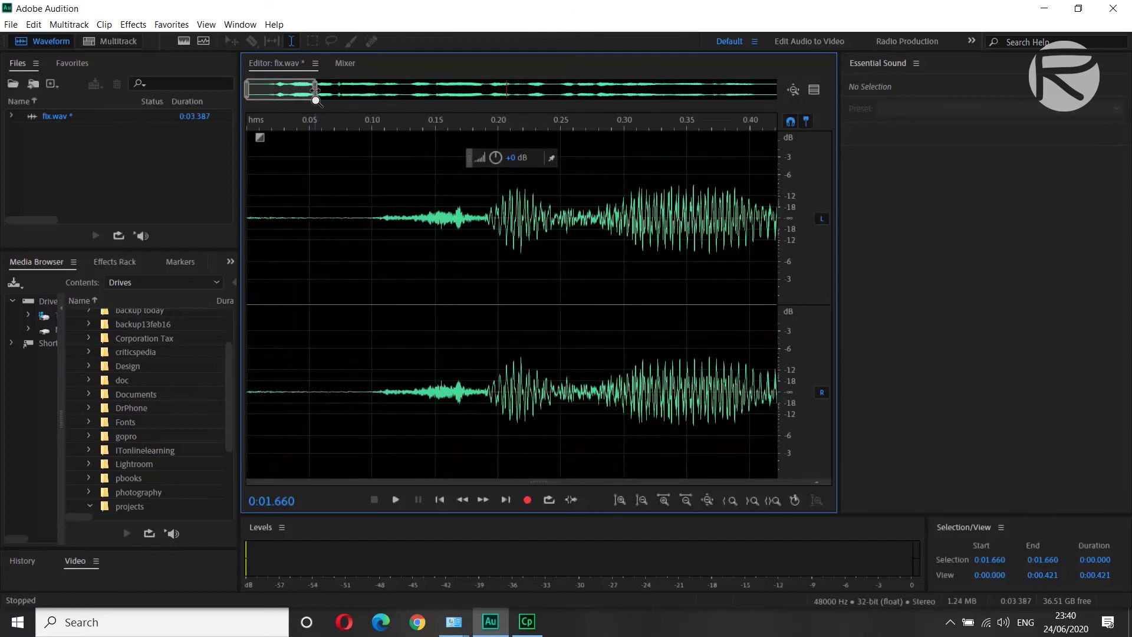
drag(315, 99, 292, 112)
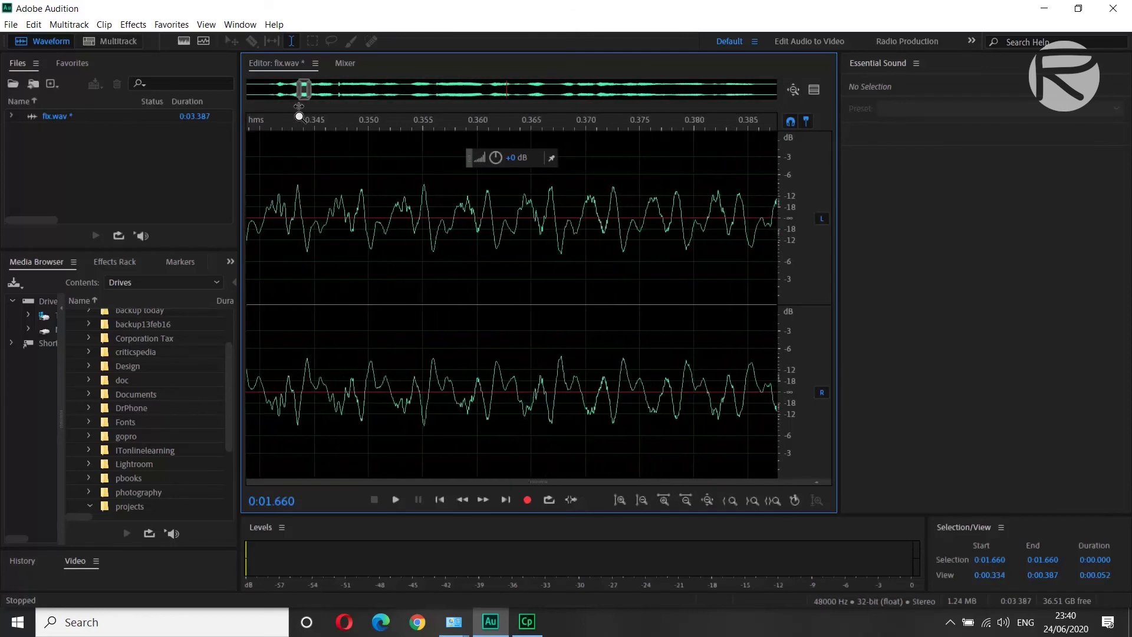
drag(299, 106, 301, 106)
click(821, 221)
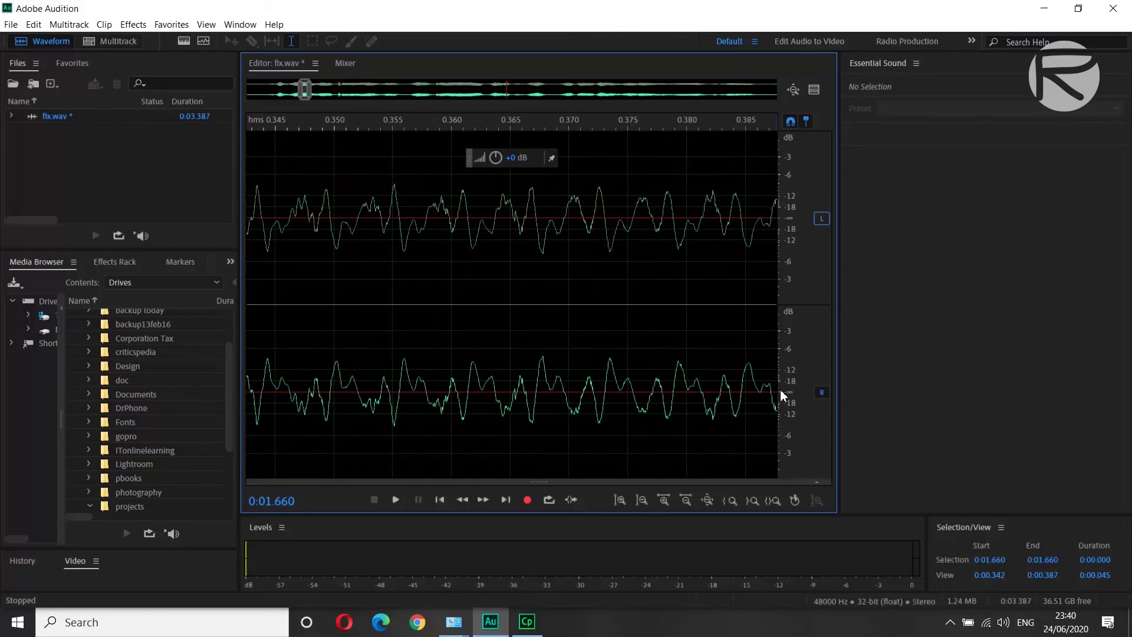
click(629, 393)
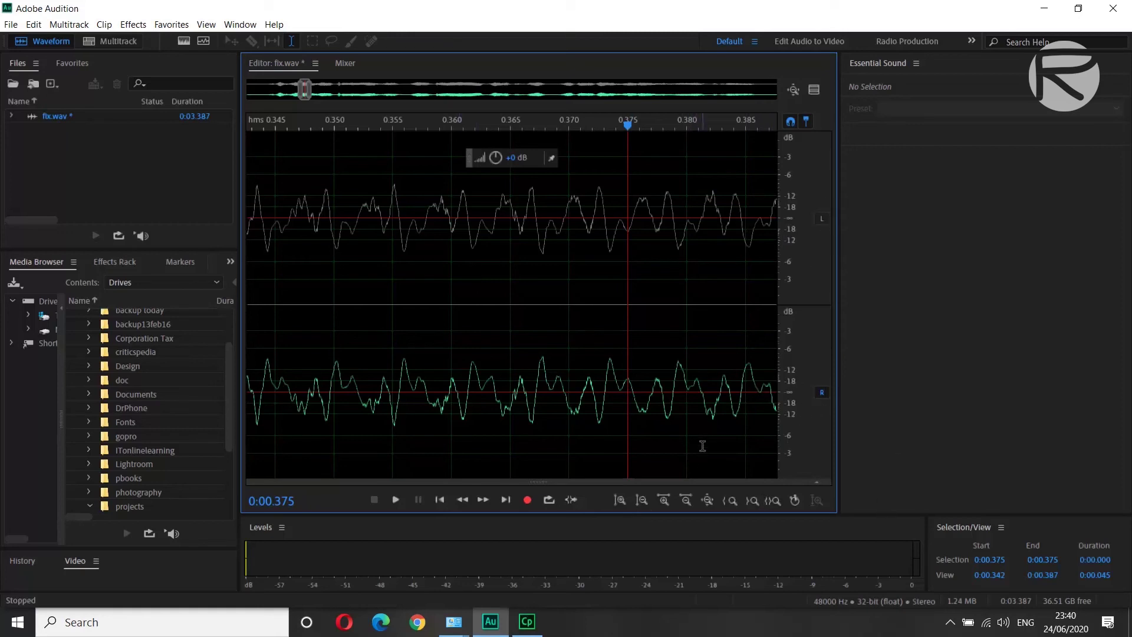
key(ctrl+a)
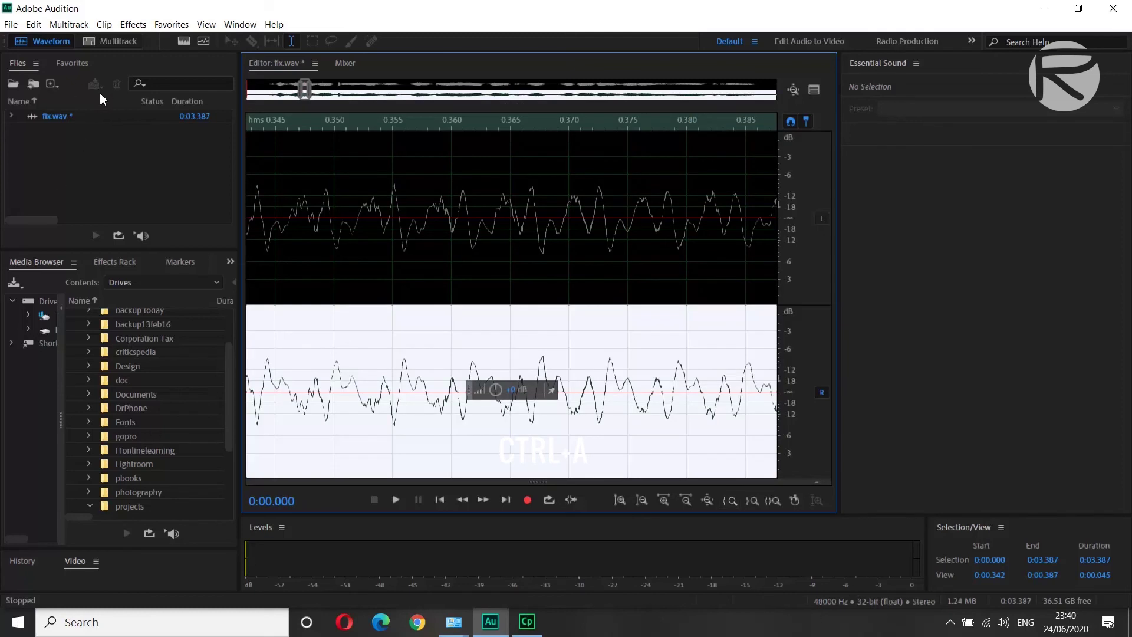
Step: Apply Effects > Invert to the selected right channel, then clear the selection
click(125, 27)
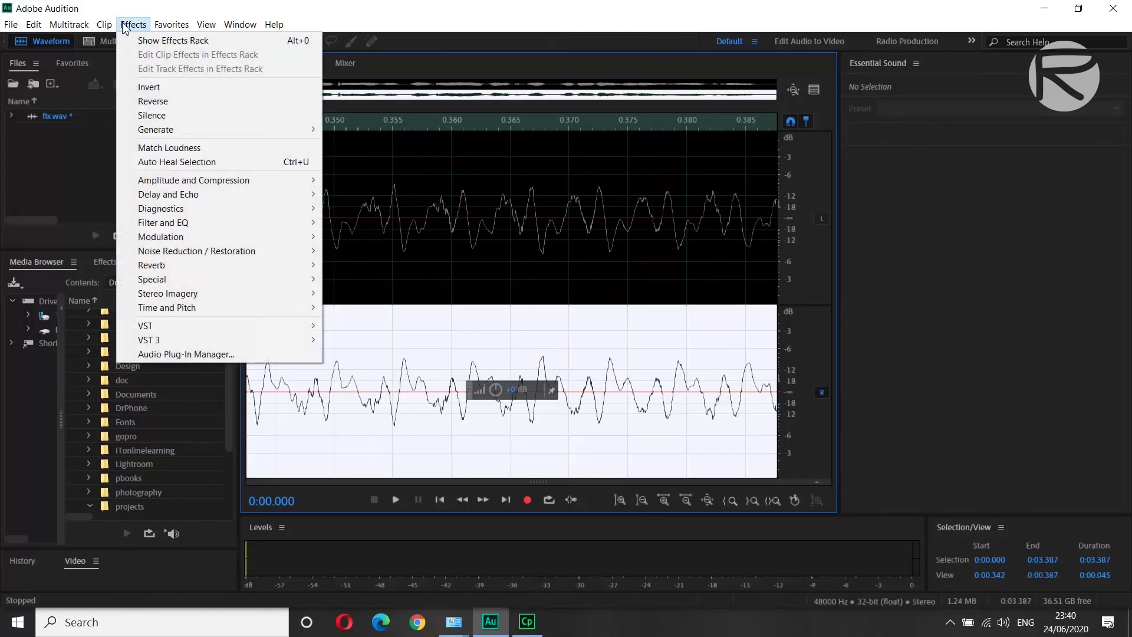
click(152, 88)
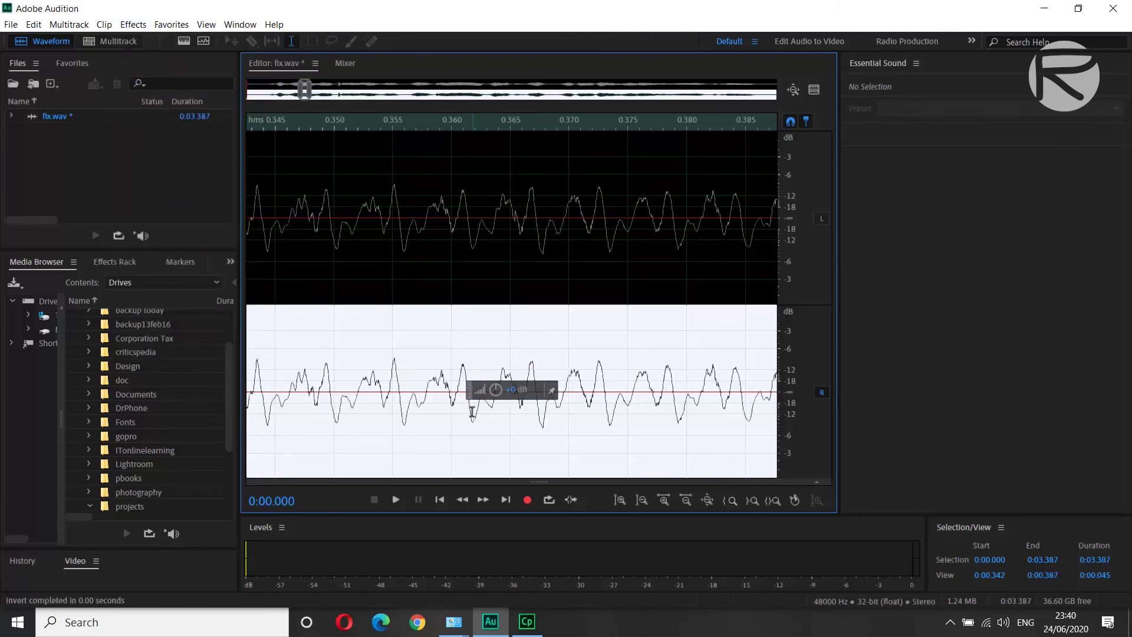
click(368, 319)
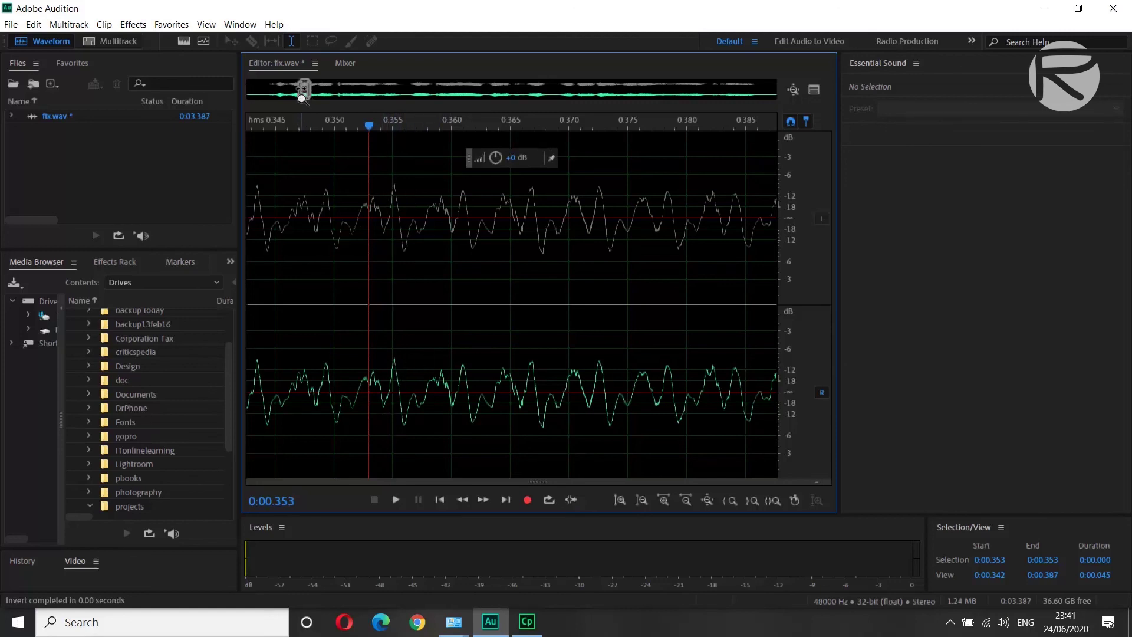
Step: Zoom out, re-enable the left channel, and play the corrected fx.wav from the start
drag(301, 91, 776, 90)
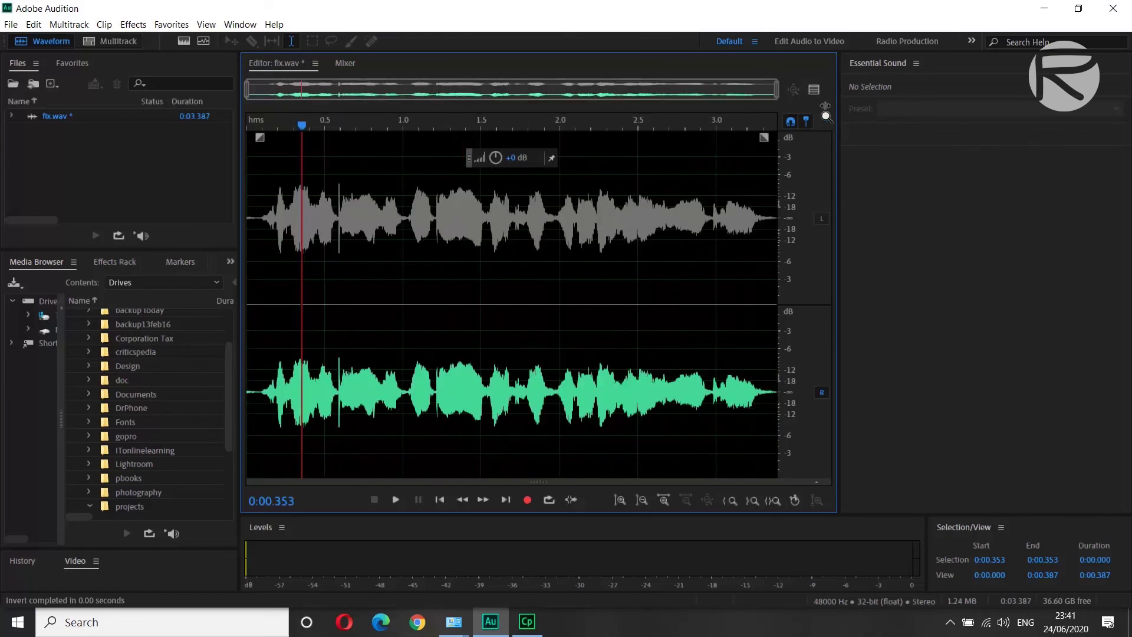
click(821, 218)
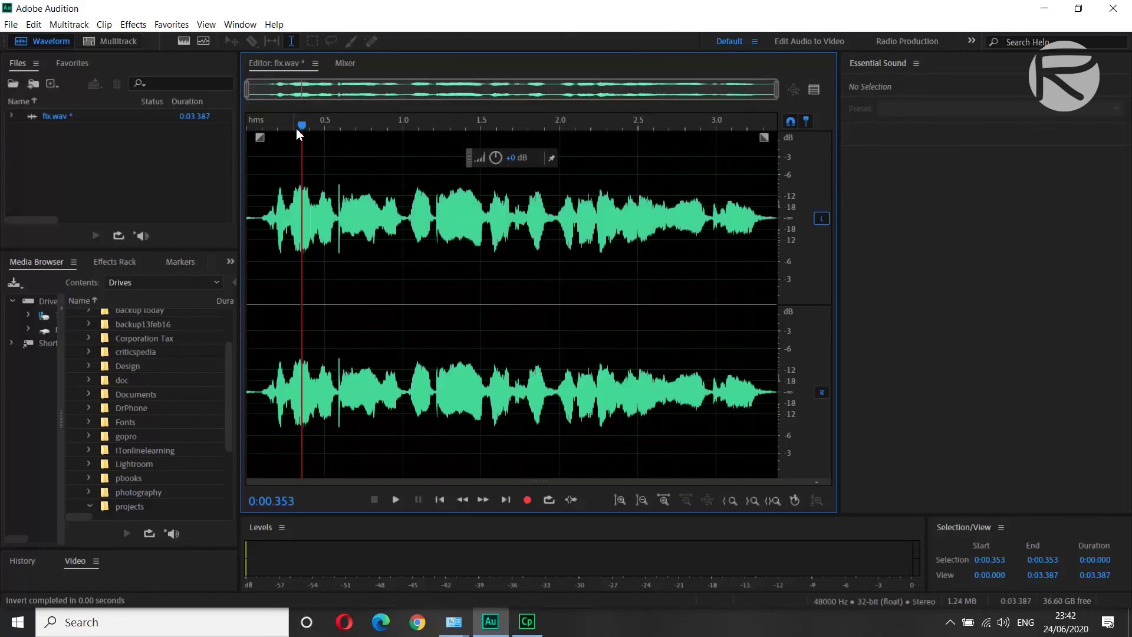
drag(296, 128, 232, 119)
key(space)
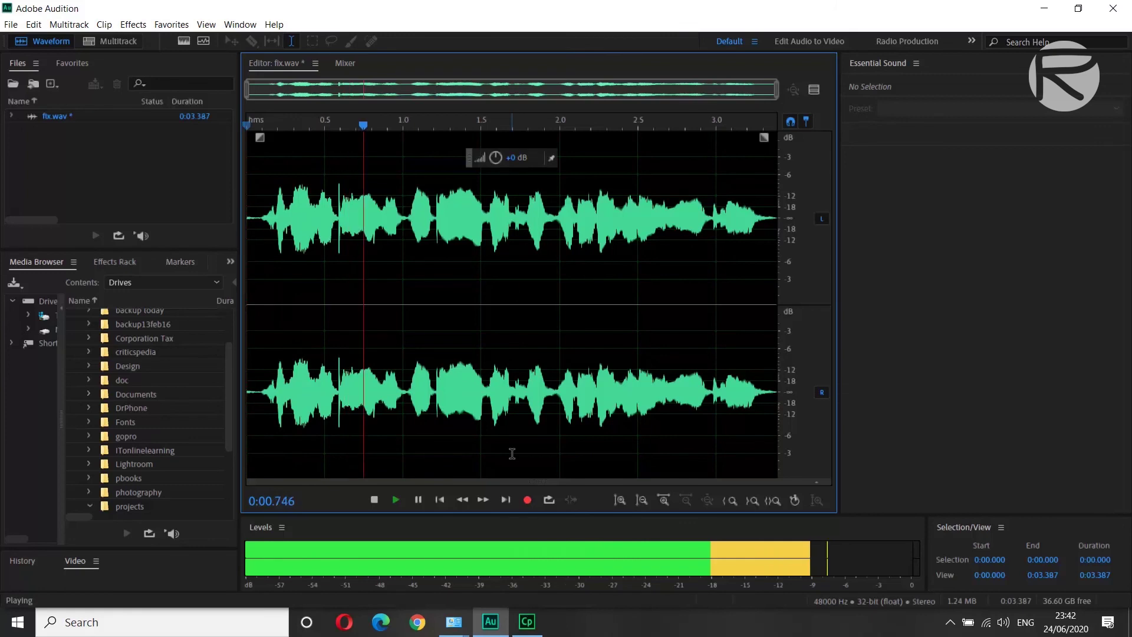